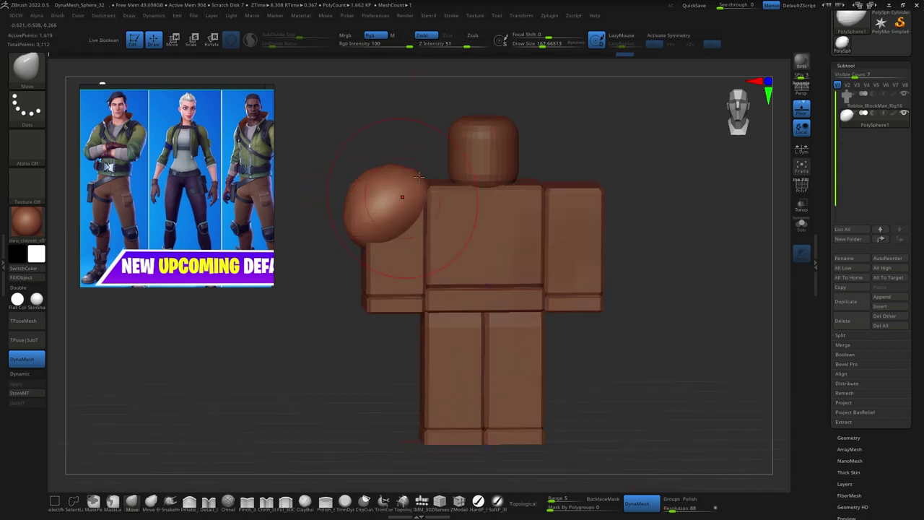
Select the Roblox body subtool and inspect its polygroups with the PolyF wireframe.
{"action": "left_click", "coordinate": [602, 208], "text": "alt"}
{"action": "key", "text": "shift+f"}
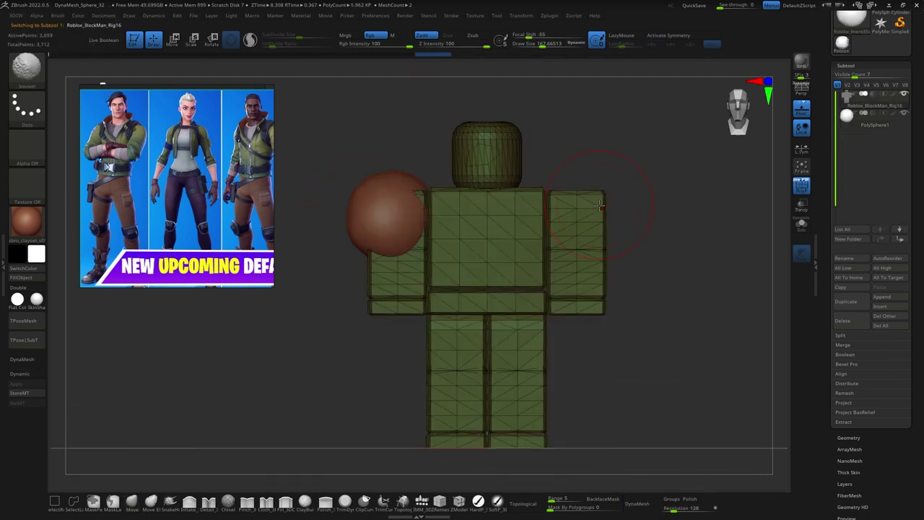
{"action": "scroll", "coordinate": [854, 443], "scroll_direction": "down", "scroll_amount": 3}
{"action": "left_click", "coordinate": [850, 443]}
{"action": "left_click", "coordinate": [849, 175]}
{"action": "left_click_drag", "start_coordinate": [702, 291], "coordinate": [661, 367]}
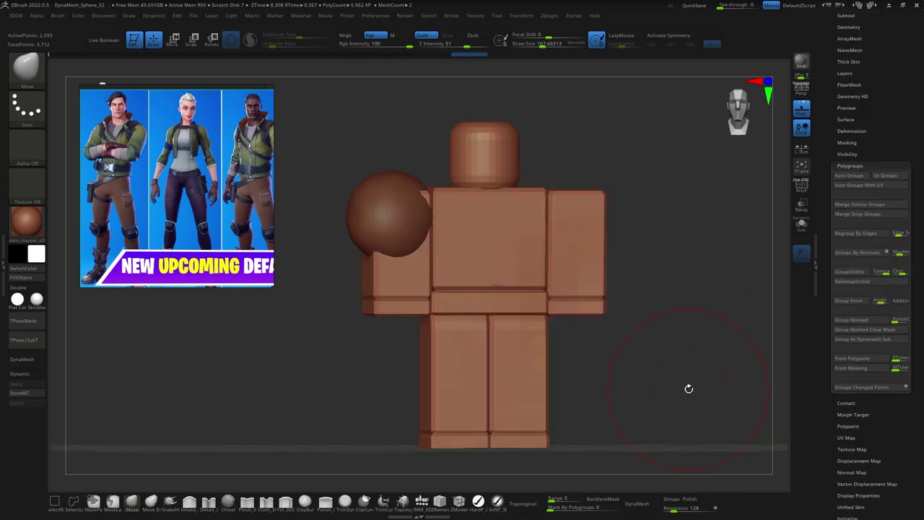
{"action": "key", "text": "shift+f"}
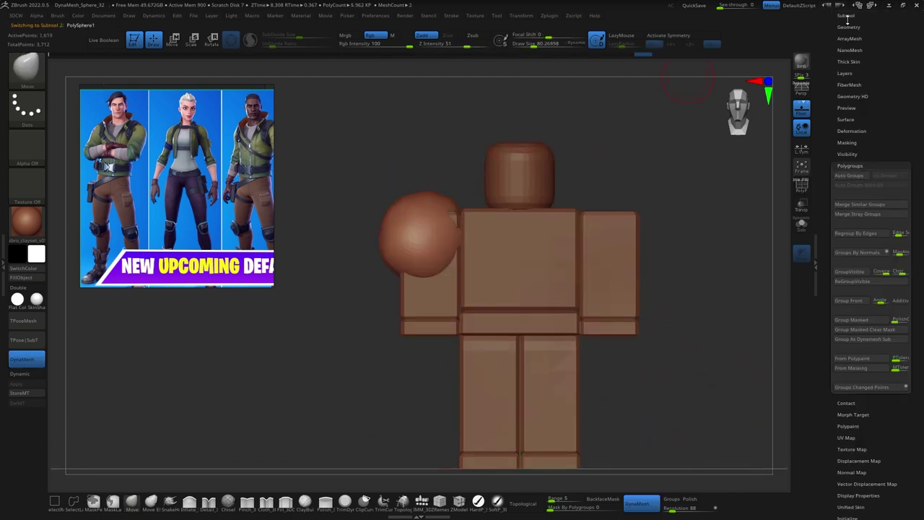
{"action": "key", "text": "shift+f"}
{"action": "right_click_drag", "start_coordinate": [704, 395], "coordinate": [728, 343], "text": "ctrl"}
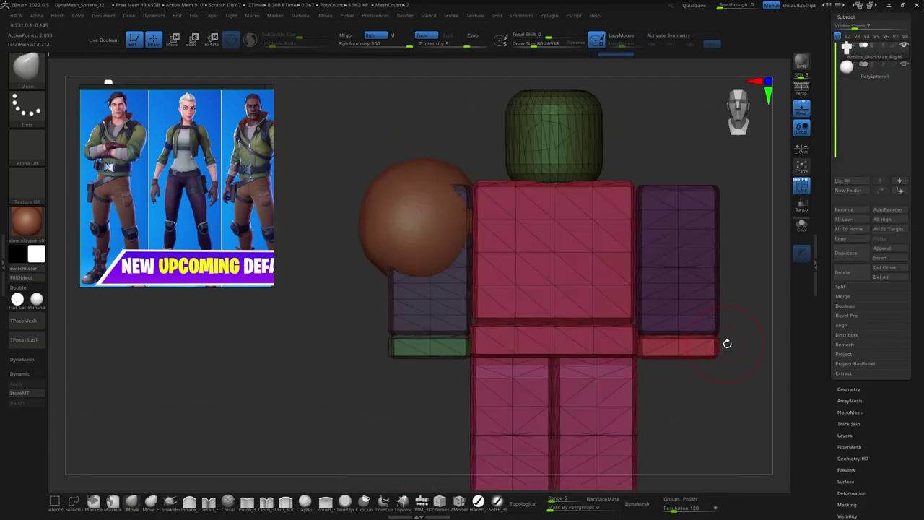
{"action": "key", "text": "shift+f"}
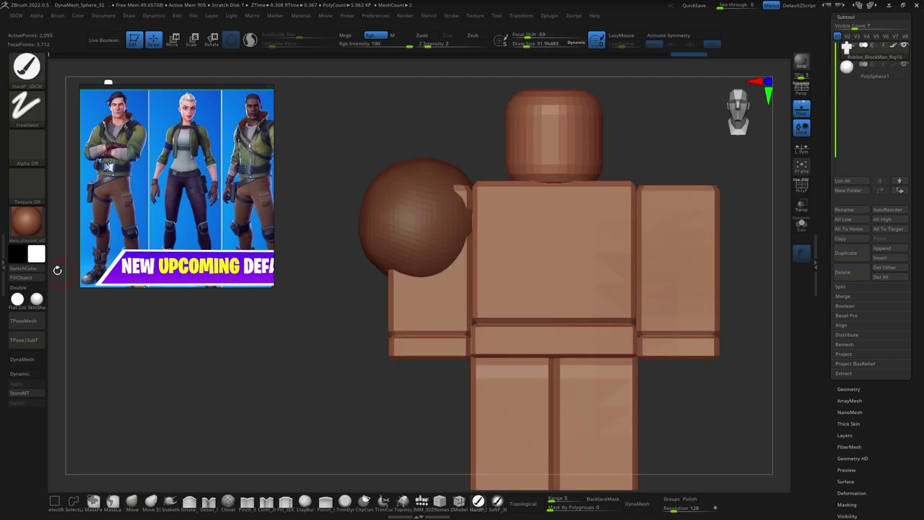
Fill the shoulder sphere with black.
{"action": "left_click", "coordinate": [20, 277]}
{"action": "left_click", "coordinate": [23, 268]}
{"action": "key", "text": "shift+f"}
{"action": "key", "text": "shift+f"}
Subdivide the body mesh to about 3.3 million points.
{"action": "left_click", "coordinate": [847, 16]}
{"action": "left_click", "coordinate": [849, 28]}
{"action": "key", "text": "ctrl+d"}
{"action": "key", "text": "space"}
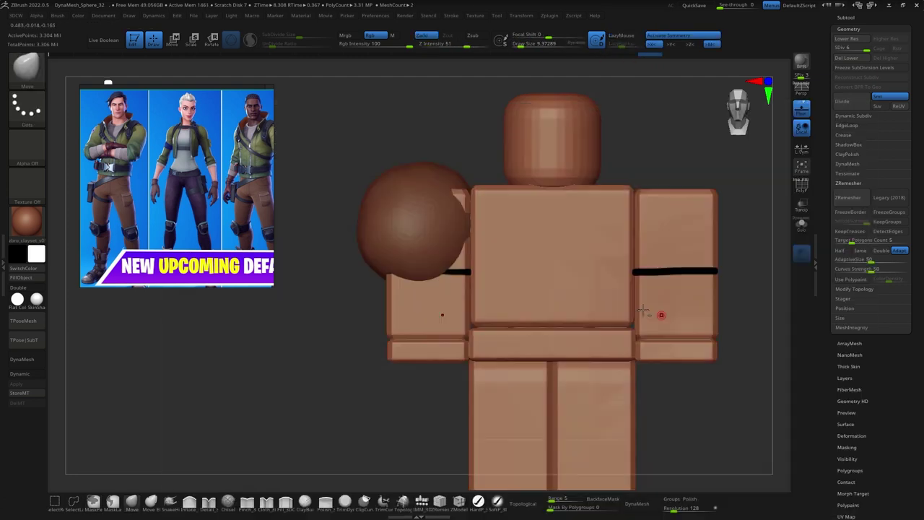
Paint symmetric black bands around the arms and legs with the HardP brush.
{"action": "mouse_move", "coordinate": [504, 201]}
{"action": "left_mouse_down"}
{"action": "mouse_move", "coordinate": [522, 151]}
{"action": "mouse_move", "coordinate": [539, 224]}
{"action": "mouse_move", "coordinate": [549, 229]}
{"action": "left_mouse_up"}
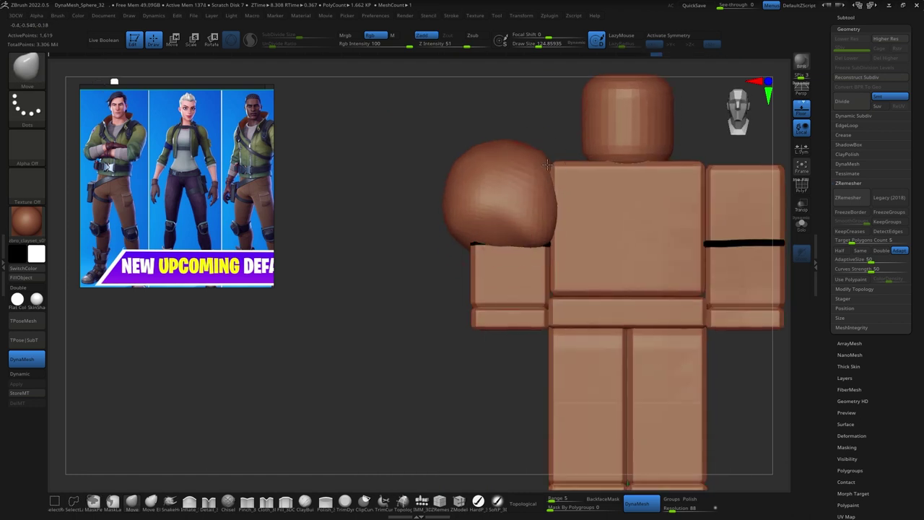
{"action": "mouse_move", "coordinate": [458, 259]}
{"action": "left_mouse_down"}
{"action": "mouse_move", "coordinate": [588, 150]}
{"action": "mouse_move", "coordinate": [452, 315]}
{"action": "mouse_move", "coordinate": [435, 270]}
{"action": "left_mouse_up"}
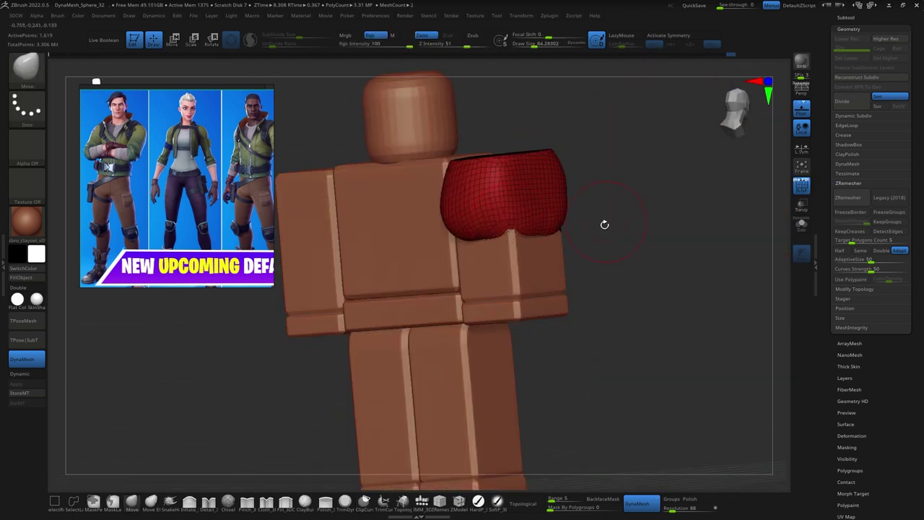
{"action": "key", "text": "b"}
{"action": "key", "text": "h"}
{"action": "key", "text": "p"}
{"action": "key", "text": "shift+f"}
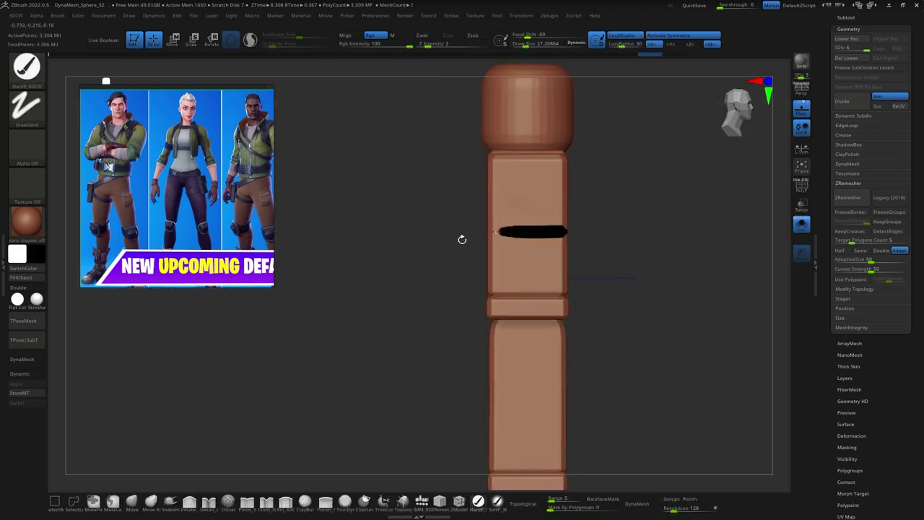
{"action": "mouse_move", "coordinate": [525, 306]}
{"action": "left_mouse_down"}
{"action": "mouse_move", "coordinate": [625, 125]}
{"action": "mouse_move", "coordinate": [560, 209]}
{"action": "mouse_move", "coordinate": [443, 200]}
{"action": "mouse_move", "coordinate": [677, 326]}
{"action": "mouse_move", "coordinate": [613, 282]}
{"action": "mouse_move", "coordinate": [506, 239]}
{"action": "mouse_move", "coordinate": [549, 216]}
{"action": "mouse_move", "coordinate": [461, 210]}
{"action": "mouse_move", "coordinate": [498, 242]}
{"action": "left_mouse_up"}
Shape the sphere into a puffy sleeve over the upper arm with the Move brush.
{"action": "key", "text": "b"}
{"action": "key", "text": "m"}
{"action": "key", "text": "v"}
Carve cloth folds into the upper sleeve with DamStandard and Smooth brushes.
{"action": "mouse_move", "coordinate": [572, 225]}
{"action": "left_mouse_down"}
{"action": "mouse_move", "coordinate": [361, 380]}
{"action": "mouse_move", "coordinate": [531, 185]}
{"action": "left_mouse_up"}
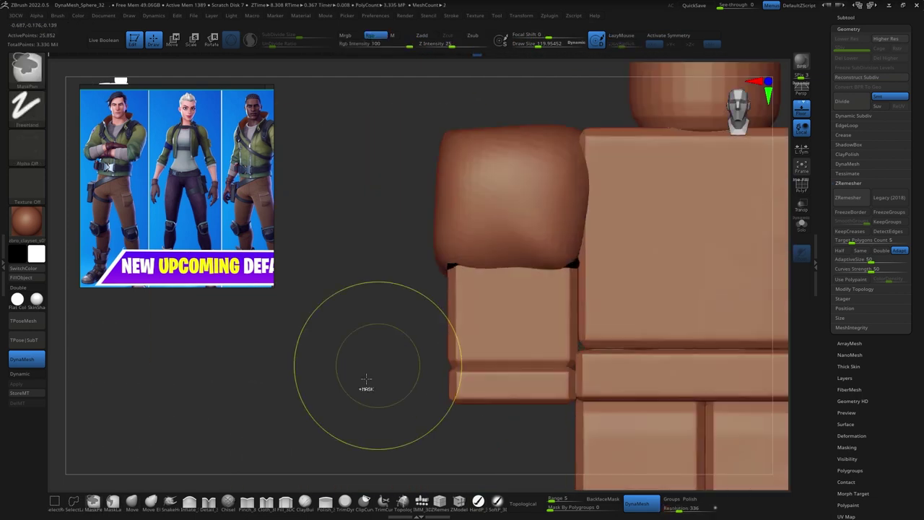
{"action": "left_click_drag", "start_coordinate": [582, 266], "coordinate": [578, 198]}
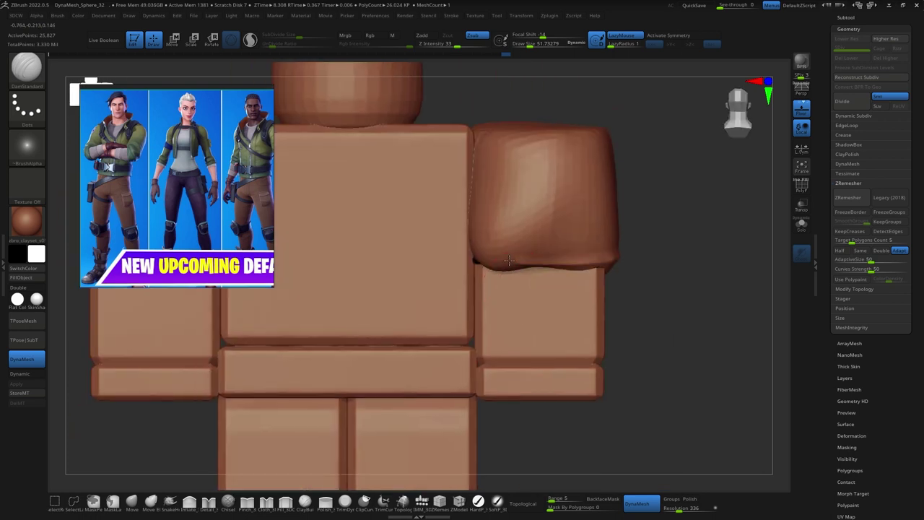
{"action": "key", "text": "space"}
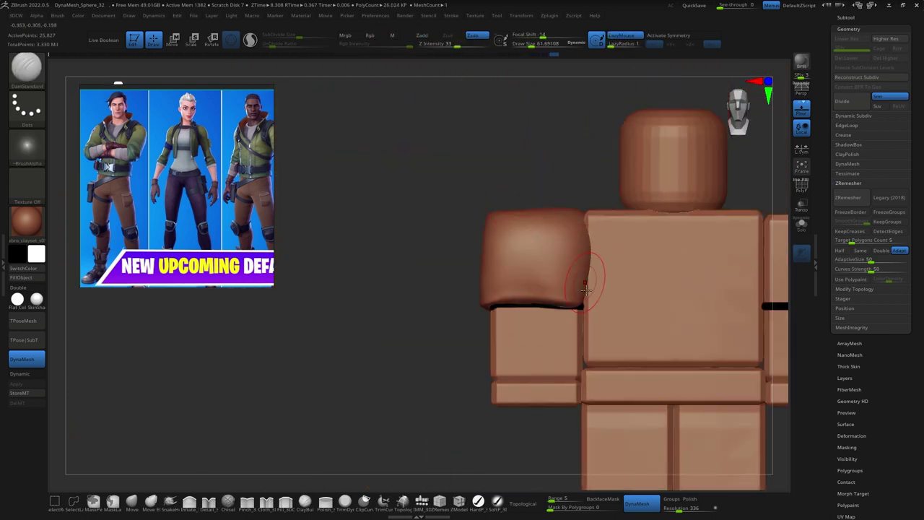
{"action": "left_click_drag", "start_coordinate": [584, 278], "coordinate": [528, 145]}
{"action": "mouse_move", "coordinate": [487, 240]}
{"action": "left_mouse_down"}
{"action": "mouse_move", "coordinate": [591, 281]}
{"action": "mouse_move", "coordinate": [571, 120]}
{"action": "left_mouse_up"}
Shape PolySphere2 with the Move brush into a wrinkled lower sleeve along the forearm.
{"action": "left_click", "coordinate": [570, 325], "text": "alt"}
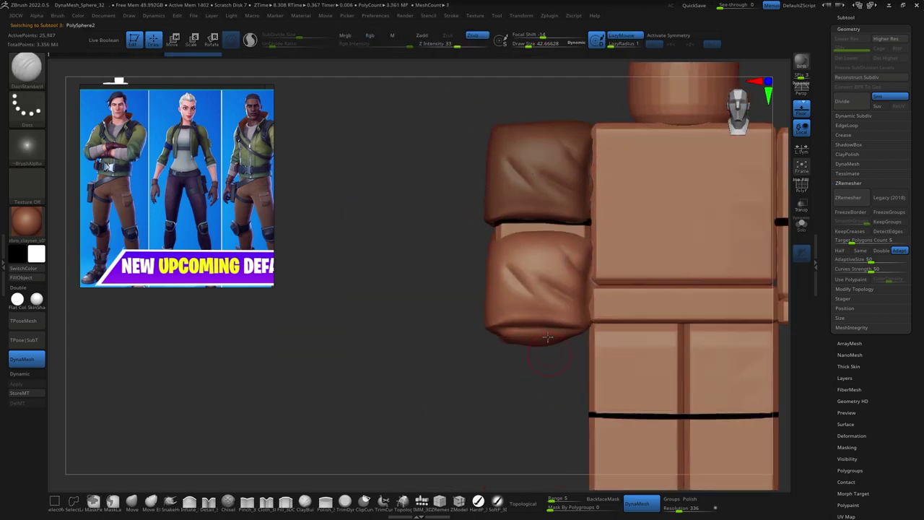
{"action": "mouse_move", "coordinate": [472, 392]}
{"action": "left_mouse_down"}
{"action": "mouse_move", "coordinate": [687, 265]}
{"action": "mouse_move", "coordinate": [528, 239]}
{"action": "left_mouse_up"}
{"action": "key", "text": "space"}
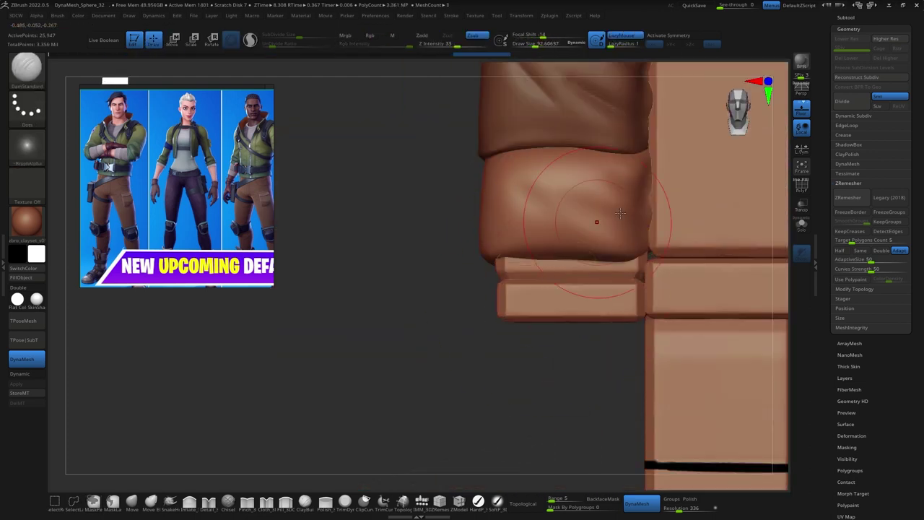
{"action": "left_click_drag", "start_coordinate": [609, 255], "coordinate": [673, 232]}
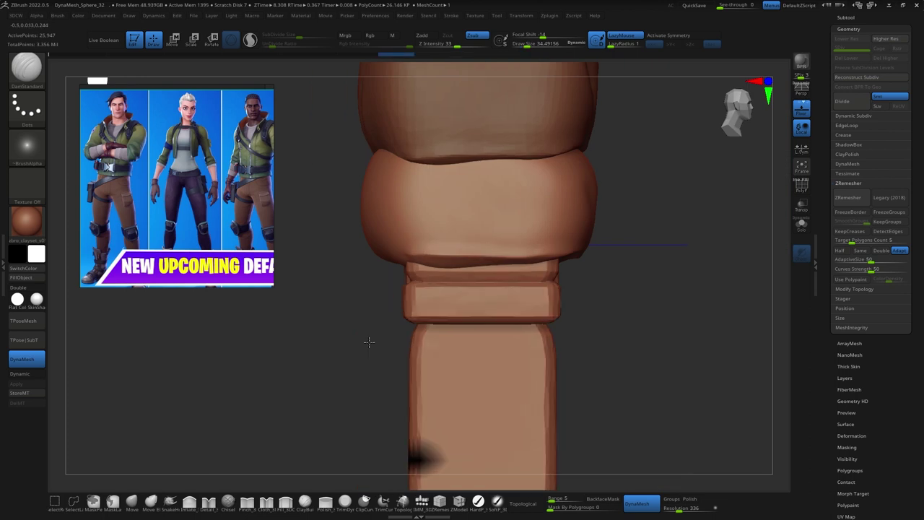
{"action": "mouse_move", "coordinate": [569, 269]}
{"action": "left_mouse_down"}
{"action": "mouse_move", "coordinate": [584, 120]}
{"action": "mouse_move", "coordinate": [588, 262]}
{"action": "mouse_move", "coordinate": [506, 260]}
{"action": "mouse_move", "coordinate": [694, 287]}
{"action": "mouse_move", "coordinate": [650, 316]}
{"action": "mouse_move", "coordinate": [629, 141]}
{"action": "mouse_move", "coordinate": [675, 303]}
{"action": "mouse_move", "coordinate": [557, 227]}
{"action": "left_mouse_up"}
{"action": "key", "text": "b"}
{"action": "key", "text": "m"}
{"action": "key", "text": "v"}
{"action": "left_click_drag", "start_coordinate": [517, 353], "coordinate": [392, 346], "text": "alt"}
Smooth and move the sleeve end into a rolled cuff, then mask a V-neck across the chest.
{"action": "key", "text": "b"}
{"action": "key", "text": "s"}
{"action": "key", "text": "m"}
{"action": "key", "text": "b"}
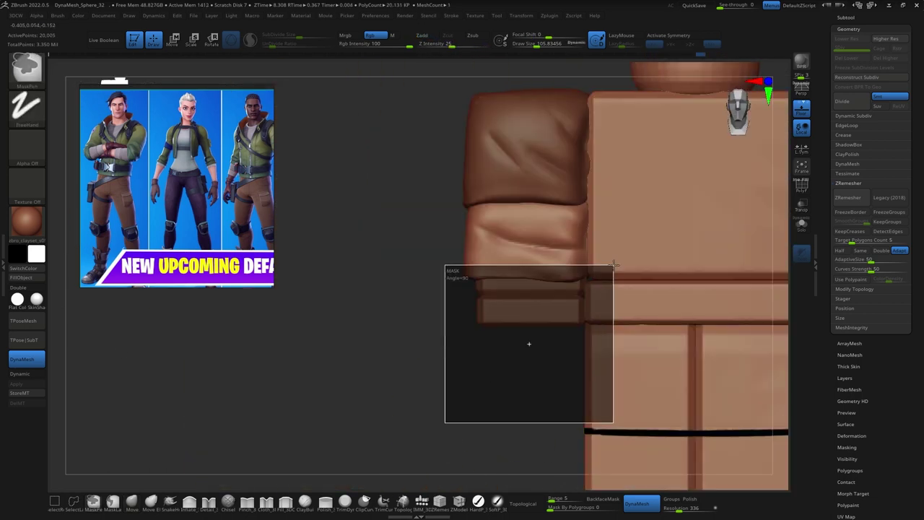
{"action": "key", "text": "m"}
{"action": "key", "text": "v"}
{"action": "left_click", "coordinate": [853, 436]}
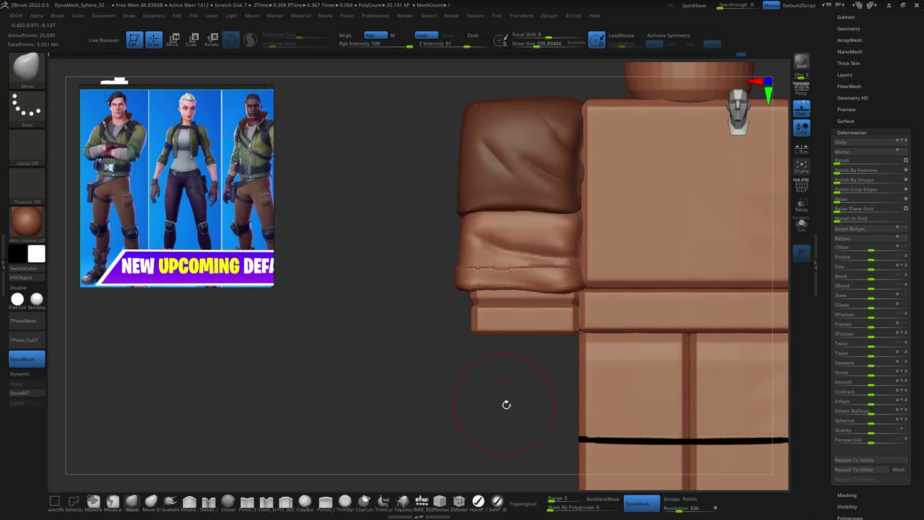
{"action": "mouse_move", "coordinate": [507, 405]}
{"action": "left_mouse_down"}
{"action": "mouse_move", "coordinate": [636, 268]}
{"action": "mouse_move", "coordinate": [625, 351]}
{"action": "mouse_move", "coordinate": [405, 335]}
{"action": "mouse_move", "coordinate": [567, 162]}
{"action": "mouse_move", "coordinate": [506, 217]}
{"action": "mouse_move", "coordinate": [499, 265]}
{"action": "mouse_move", "coordinate": [544, 93]}
{"action": "left_mouse_up"}
{"action": "mouse_move", "coordinate": [458, 401]}
{"action": "left_mouse_down"}
{"action": "mouse_move", "coordinate": [454, 258]}
{"action": "mouse_move", "coordinate": [498, 260]}
{"action": "mouse_move", "coordinate": [512, 450]}
{"action": "mouse_move", "coordinate": [646, 405]}
{"action": "mouse_move", "coordinate": [660, 355]}
{"action": "mouse_move", "coordinate": [652, 420]}
{"action": "left_mouse_up"}
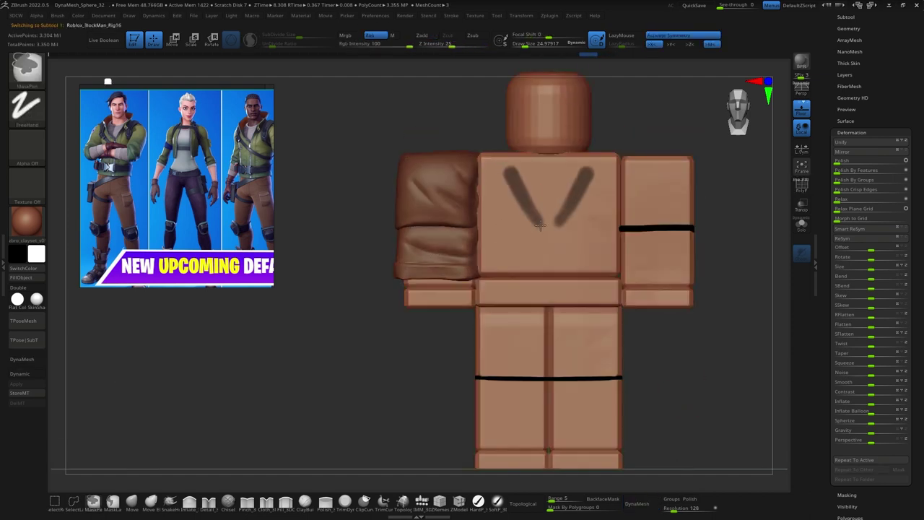
Extract the masked torso into a separate V-neck jacket subtool and accept it.
{"action": "left_click", "coordinate": [517, 190], "text": "ctrl+shift"}
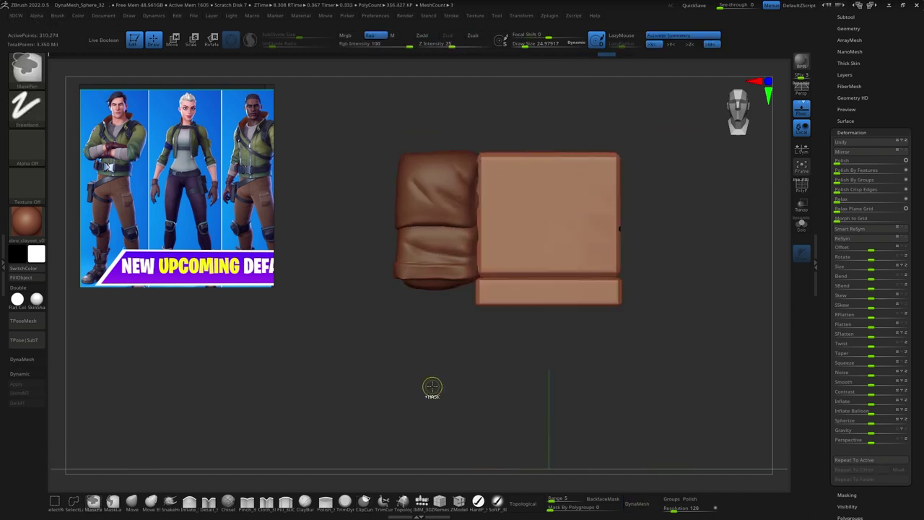
{"action": "left_click", "coordinate": [692, 409], "text": "ctrl+shift"}
{"action": "left_click_drag", "start_coordinate": [780, 260], "coordinate": [575, 185]}
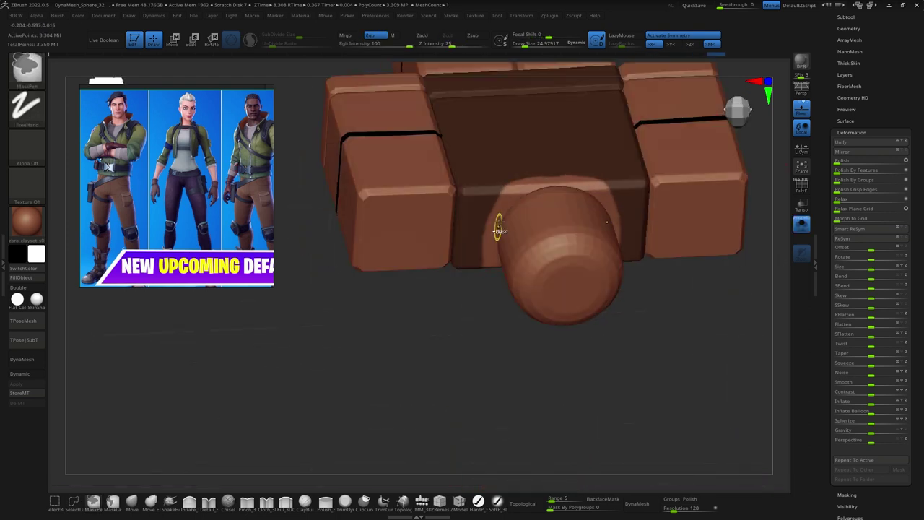
{"action": "left_click_drag", "start_coordinate": [502, 212], "coordinate": [510, 222], "text": "shift"}
{"action": "left_click_drag", "start_coordinate": [491, 156], "coordinate": [628, 165], "text": "alt"}
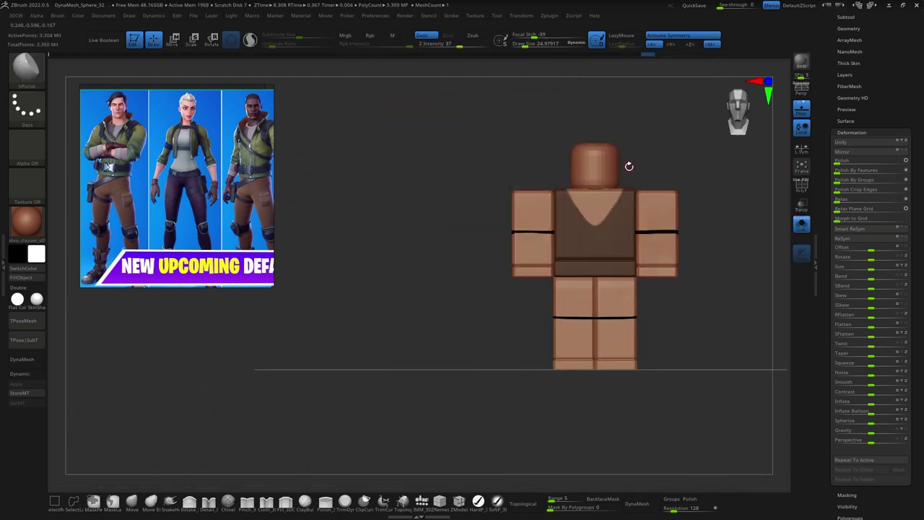
{"action": "left_click", "coordinate": [856, 29]}
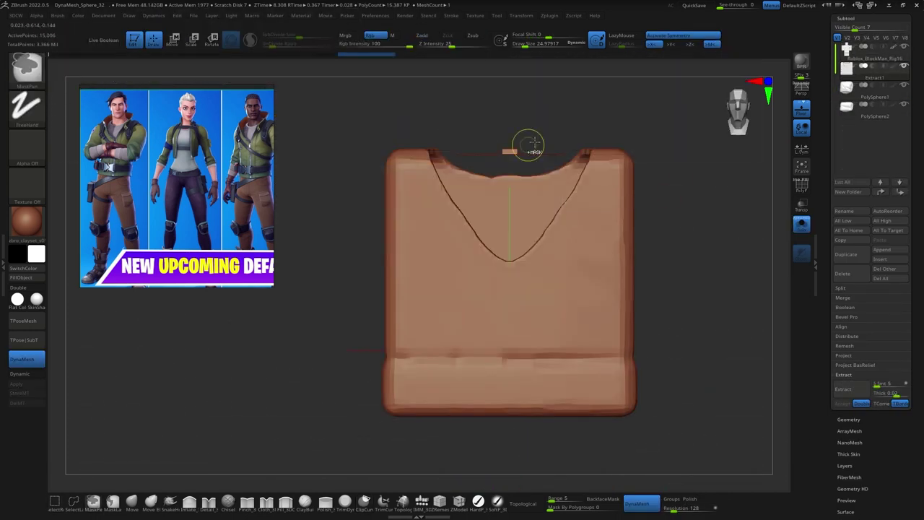
{"action": "left_click_drag", "start_coordinate": [722, 353], "coordinate": [519, 287]}
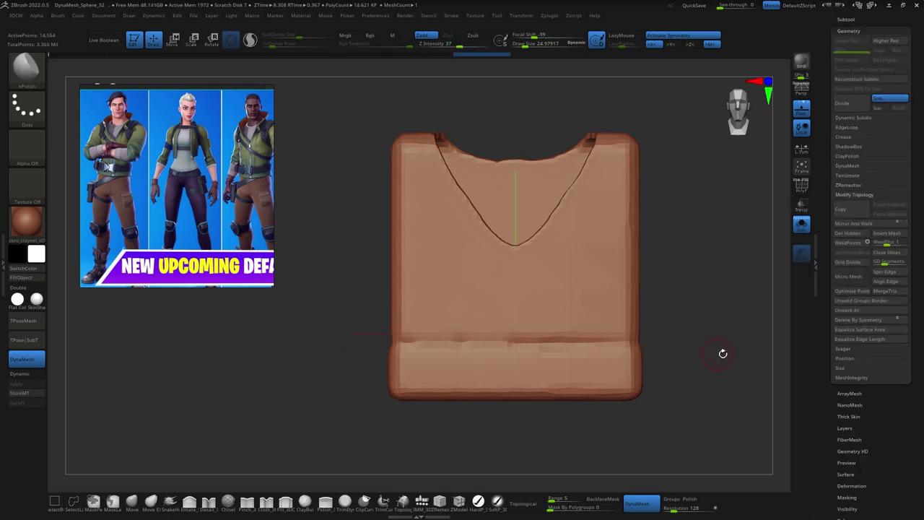
Thicken the extracted jacket shell with ClayBuildup and Move brushes.
{"action": "left_click_drag", "start_coordinate": [645, 252], "coordinate": [701, 375]}
{"action": "key", "text": "b"}
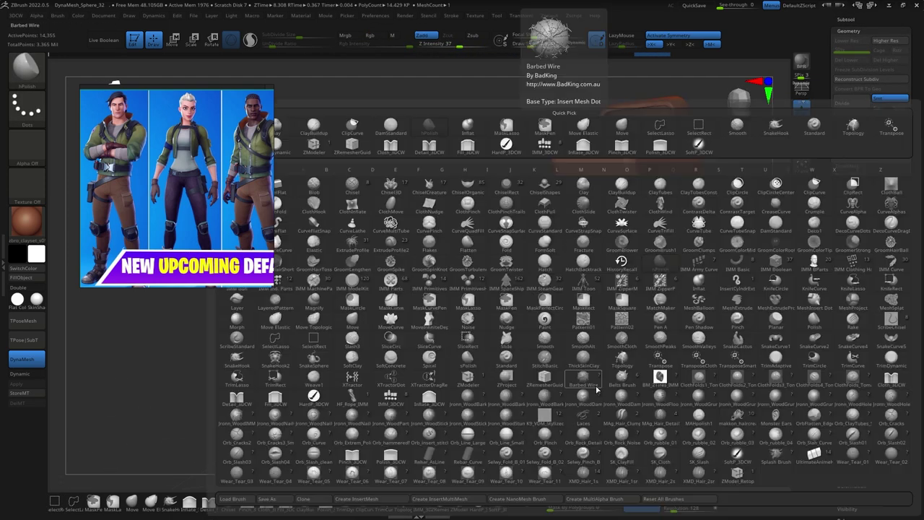
{"action": "key", "text": "c"}
{"action": "key", "text": "b"}
{"action": "mouse_move", "coordinate": [554, 317]}
{"action": "left_mouse_down"}
{"action": "mouse_move", "coordinate": [546, 258]}
{"action": "mouse_move", "coordinate": [678, 371]}
{"action": "left_mouse_up"}
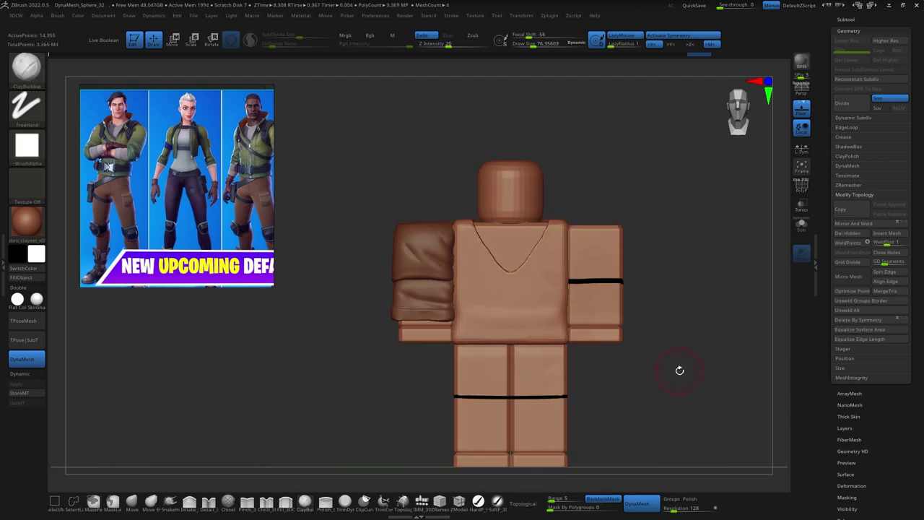
{"action": "key", "text": "b"}
{"action": "key", "text": "m"}
{"action": "key", "text": "v"}
{"action": "mouse_move", "coordinate": [657, 233]}
{"action": "left_mouse_down", "text": "shift"}
{"action": "mouse_move", "coordinate": [560, 231]}
{"action": "mouse_move", "coordinate": [549, 239]}
{"action": "mouse_move", "coordinate": [569, 263]}
{"action": "left_mouse_up", "text": "shift"}
Inflate the jacket and pull its collar edges up around the neck.
{"action": "key", "text": "space"}
{"action": "left_click_drag", "start_coordinate": [623, 207], "coordinate": [561, 328]}
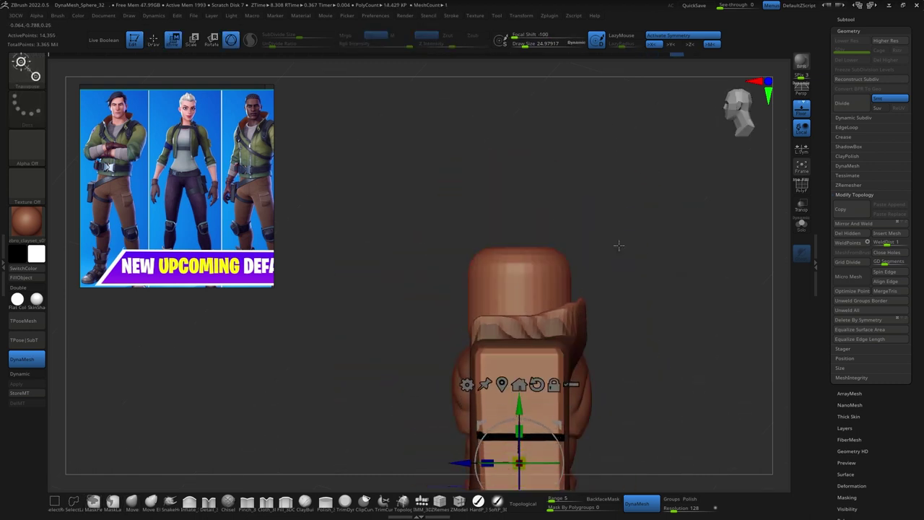
{"action": "mouse_move", "coordinate": [620, 224]}
{"action": "left_mouse_down"}
{"action": "mouse_move", "coordinate": [610, 289]}
{"action": "mouse_move", "coordinate": [630, 330]}
{"action": "mouse_move", "coordinate": [488, 253]}
{"action": "left_mouse_up"}
{"action": "key", "text": "b"}
{"action": "key", "text": "i"}
{"action": "key", "text": "n"}
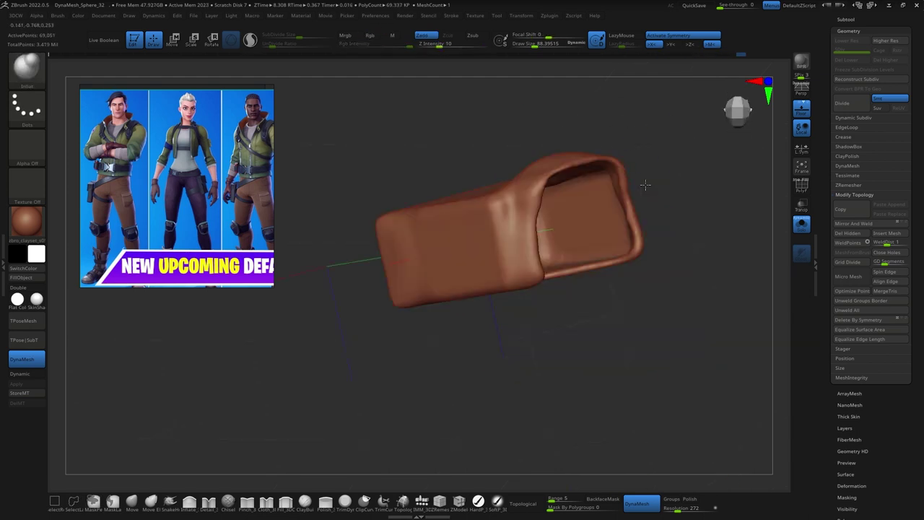
{"action": "key", "text": "b"}
{"action": "key", "text": "m"}
{"action": "key", "text": "v"}
{"action": "mouse_move", "coordinate": [645, 185]}
{"action": "left_mouse_down"}
{"action": "mouse_move", "coordinate": [626, 305]}
{"action": "mouse_move", "coordinate": [477, 367]}
{"action": "mouse_move", "coordinate": [661, 268]}
{"action": "left_mouse_up"}
{"action": "key", "text": "space"}
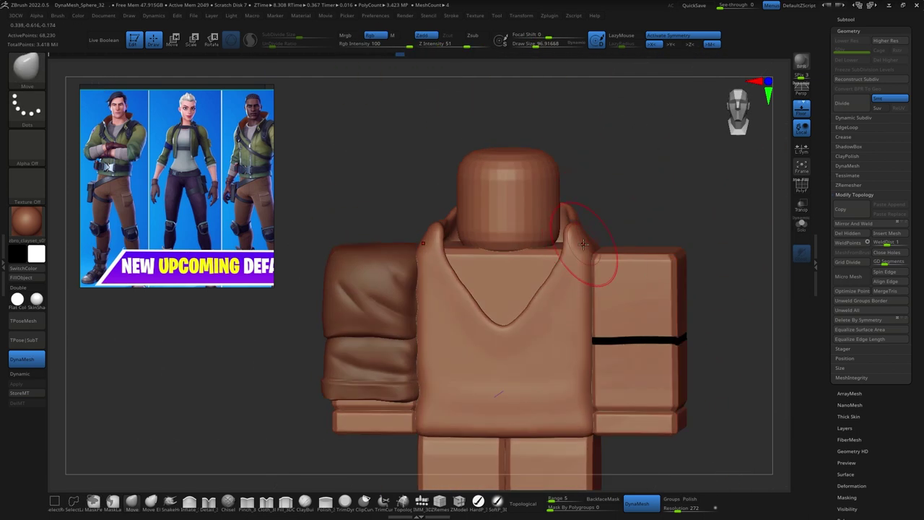
Carve a zipper seam down the jacket front with DamStandard, ClayBuildup and hPolish.
{"action": "key", "text": "b"}
{"action": "key", "text": "d"}
{"action": "key", "text": "s"}
{"action": "mouse_move", "coordinate": [588, 253]}
{"action": "left_mouse_down"}
{"action": "mouse_move", "coordinate": [580, 165]}
{"action": "mouse_move", "coordinate": [592, 194]}
{"action": "mouse_move", "coordinate": [671, 108]}
{"action": "mouse_move", "coordinate": [662, 165]}
{"action": "left_mouse_up"}
{"action": "key", "text": "b"}
{"action": "key", "text": "c"}
{"action": "key", "text": "b"}
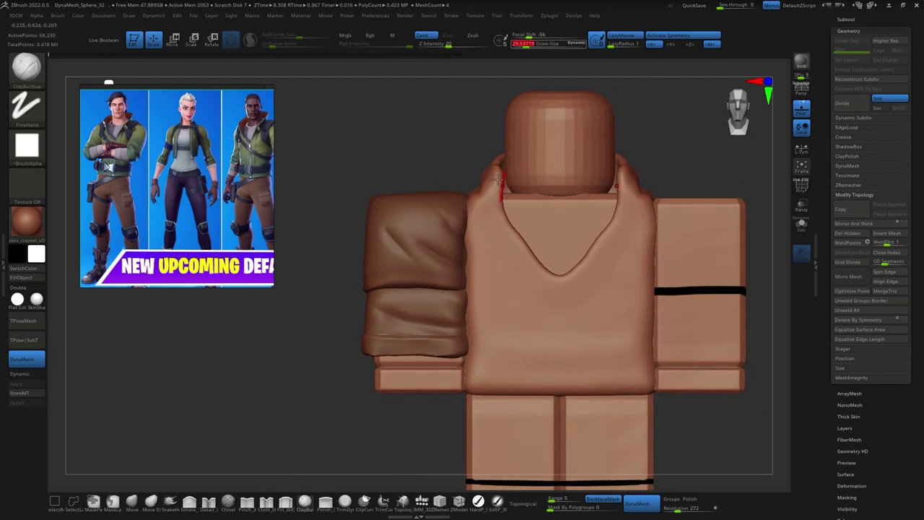
{"action": "mouse_move", "coordinate": [552, 294]}
{"action": "left_mouse_down"}
{"action": "mouse_move", "coordinate": [614, 192]}
{"action": "mouse_move", "coordinate": [592, 203]}
{"action": "mouse_move", "coordinate": [621, 174]}
{"action": "mouse_move", "coordinate": [636, 193]}
{"action": "mouse_move", "coordinate": [598, 174]}
{"action": "left_mouse_up"}
{"action": "key", "text": "b"}
{"action": "key", "text": "d"}
{"action": "key", "text": "s"}
{"action": "key", "text": "b"}
{"action": "key", "text": "h"}
{"action": "key", "text": "p"}
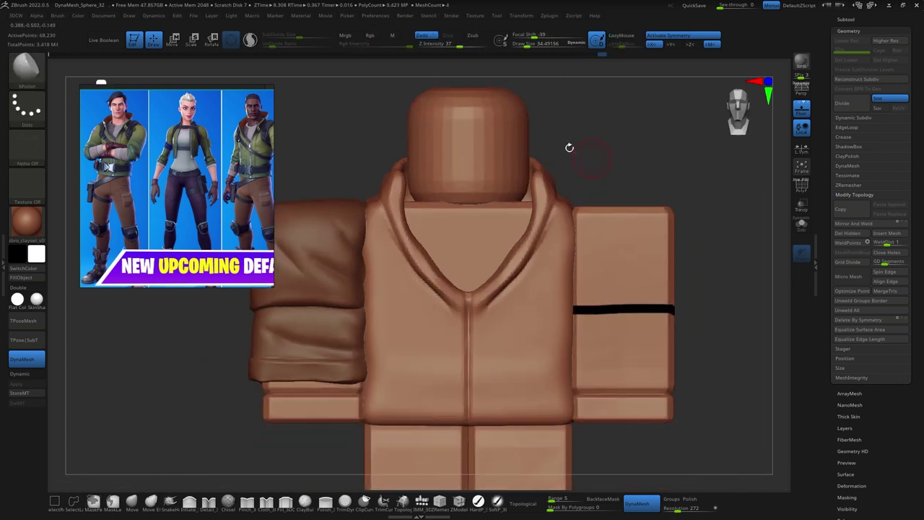
Shape the thick rolled collar around the neck with the Move brush.
{"action": "key", "text": "space"}
{"action": "key", "text": "b"}
{"action": "key", "text": "m"}
{"action": "key", "text": "v"}
{"action": "left_click_drag", "start_coordinate": [582, 142], "coordinate": [469, 125], "text": "shift"}
{"action": "left_click_drag", "start_coordinate": [569, 118], "coordinate": [537, 186], "text": "shift"}
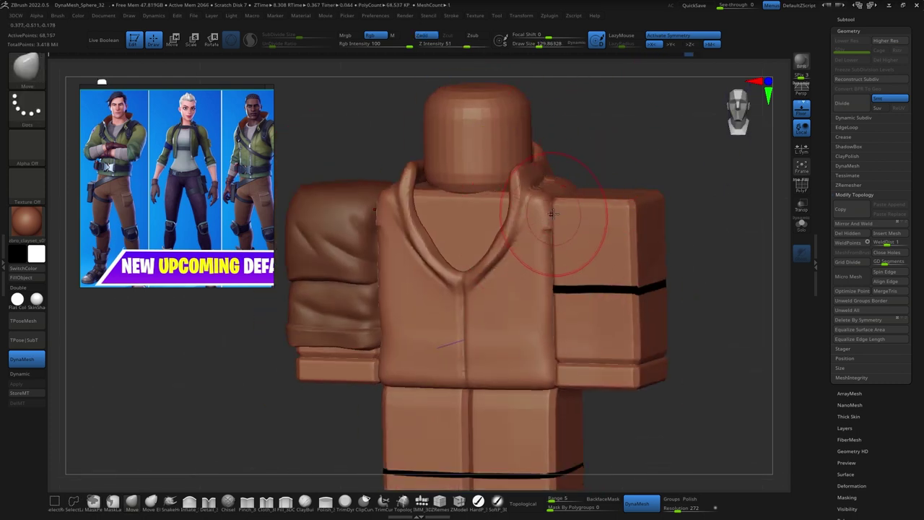
{"action": "key", "text": "f"}
{"action": "left_click_drag", "start_coordinate": [651, 140], "coordinate": [588, 295], "text": "alt"}
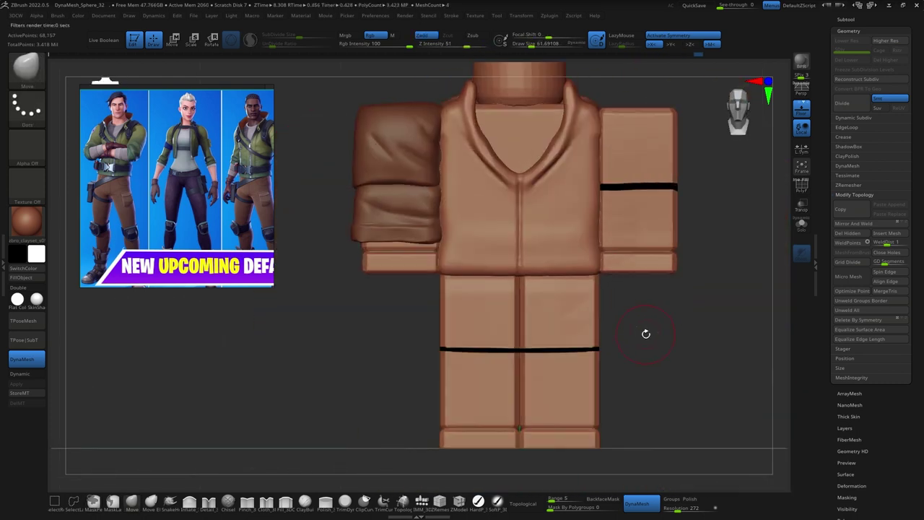
{"action": "left_click", "coordinate": [549, 15]}
Mirror the sleeve across the X axis with SubTool Master, merged into one subtool.
{"action": "left_click", "coordinate": [587, 194]}
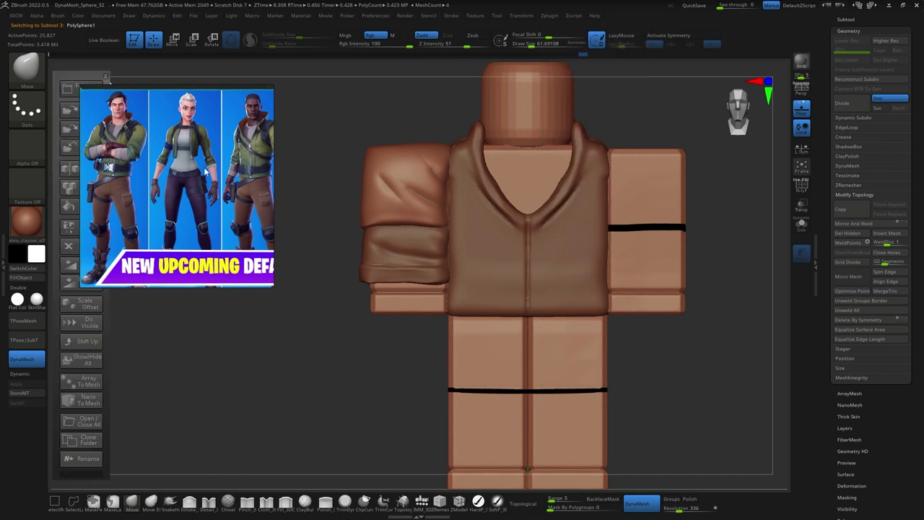
{"action": "left_click", "coordinate": [69, 225]}
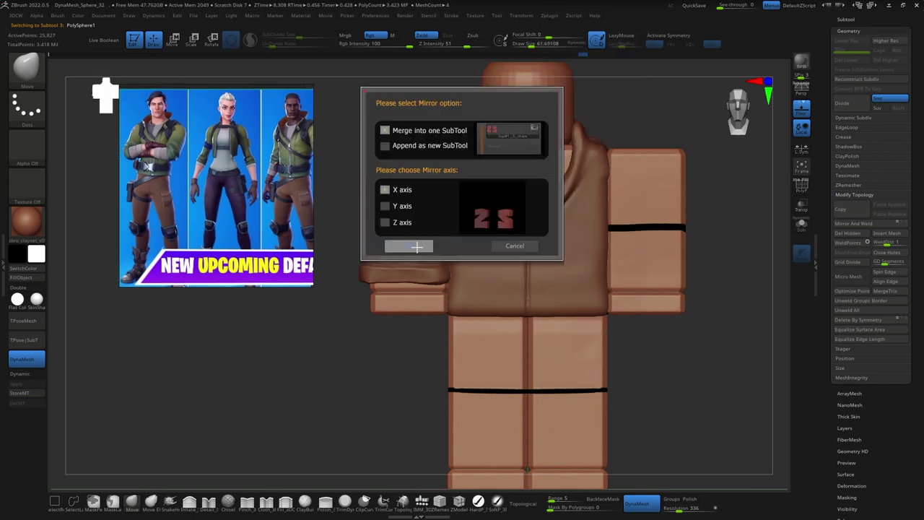
{"action": "left_click", "coordinate": [417, 247]}
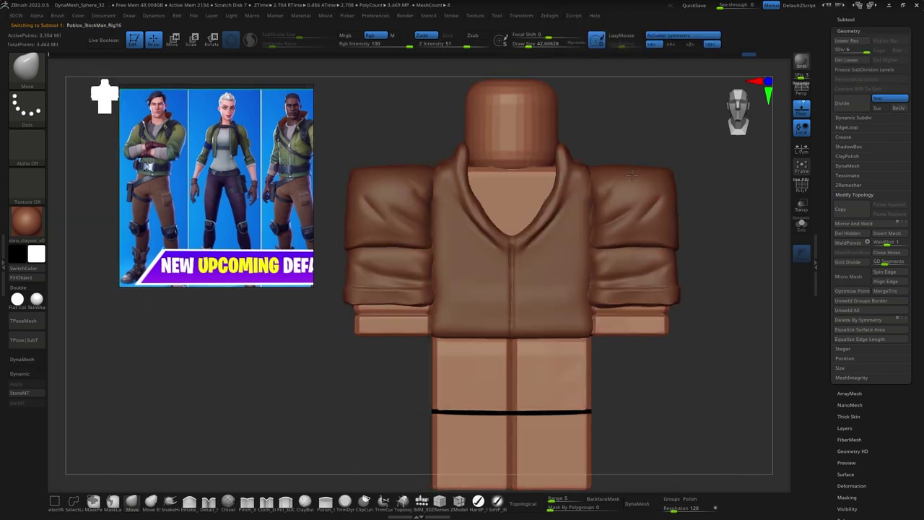
{"action": "left_click_drag", "start_coordinate": [537, 190], "coordinate": [672, 175]}
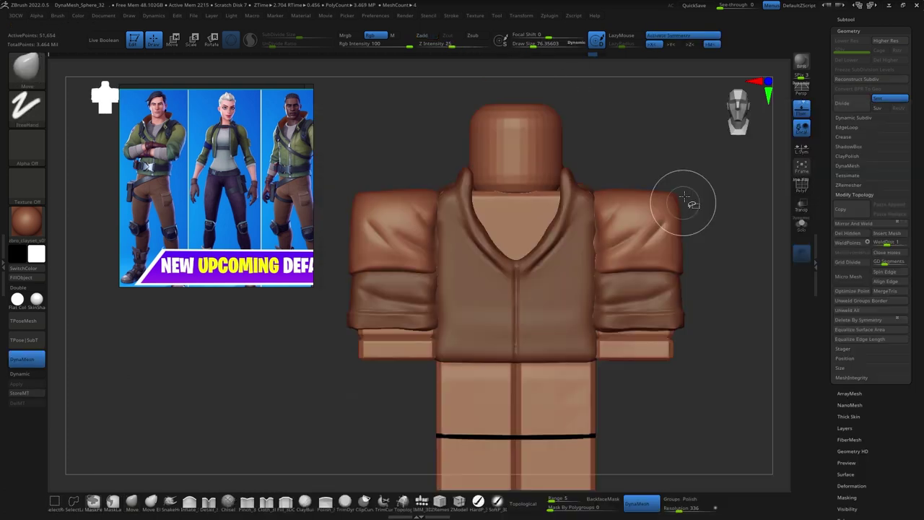
{"action": "mouse_move", "coordinate": [713, 222]}
{"action": "left_mouse_down"}
{"action": "mouse_move", "coordinate": [712, 253]}
{"action": "mouse_move", "coordinate": [658, 289]}
{"action": "mouse_move", "coordinate": [629, 291]}
{"action": "mouse_move", "coordinate": [488, 241]}
{"action": "mouse_move", "coordinate": [484, 184]}
{"action": "mouse_move", "coordinate": [702, 318]}
{"action": "mouse_move", "coordinate": [417, 292]}
{"action": "mouse_move", "coordinate": [418, 264]}
{"action": "left_mouse_up"}
{"action": "left_click", "coordinate": [418, 264], "text": "alt"}
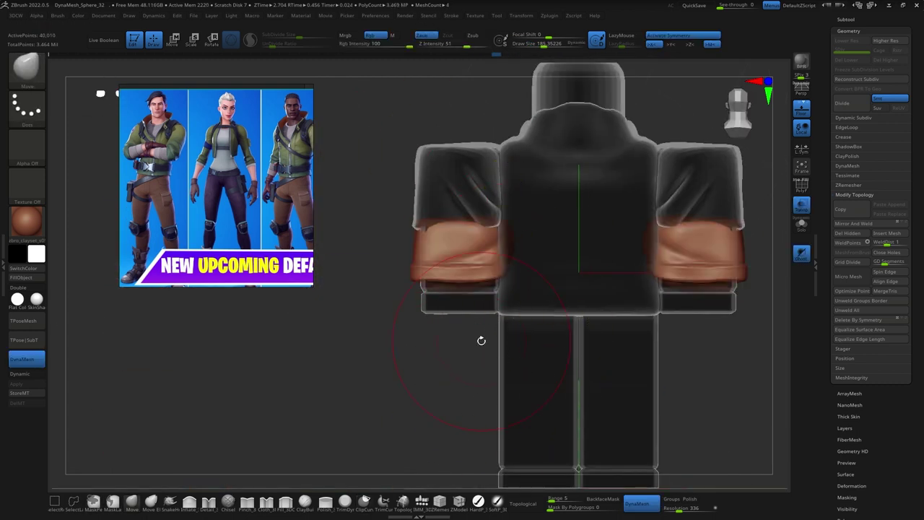
Refine the folds of the PolySphere2 sleeve with DamStandard and Move brushes.
{"action": "mouse_move", "coordinate": [414, 262]}
{"action": "left_mouse_down"}
{"action": "mouse_move", "coordinate": [642, 310]}
{"action": "mouse_move", "coordinate": [552, 258]}
{"action": "mouse_move", "coordinate": [557, 231]}
{"action": "mouse_move", "coordinate": [548, 288]}
{"action": "mouse_move", "coordinate": [520, 361]}
{"action": "left_mouse_up"}
{"action": "left_click", "coordinate": [520, 384], "text": "alt"}
{"action": "left_click", "coordinate": [849, 32]}
{"action": "left_click", "coordinate": [845, 20]}
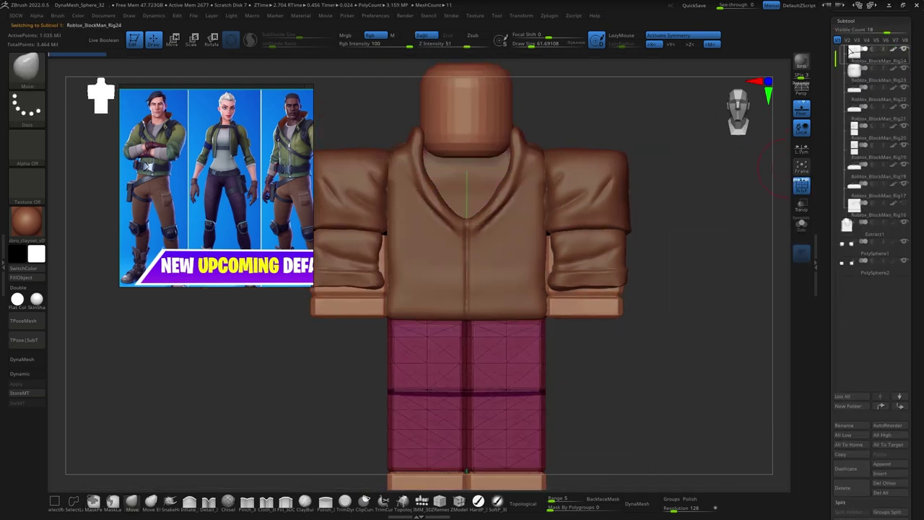
{"action": "left_click", "coordinate": [878, 85]}
{"action": "key", "text": "space"}
{"action": "left_click_drag", "start_coordinate": [543, 238], "coordinate": [532, 239]}
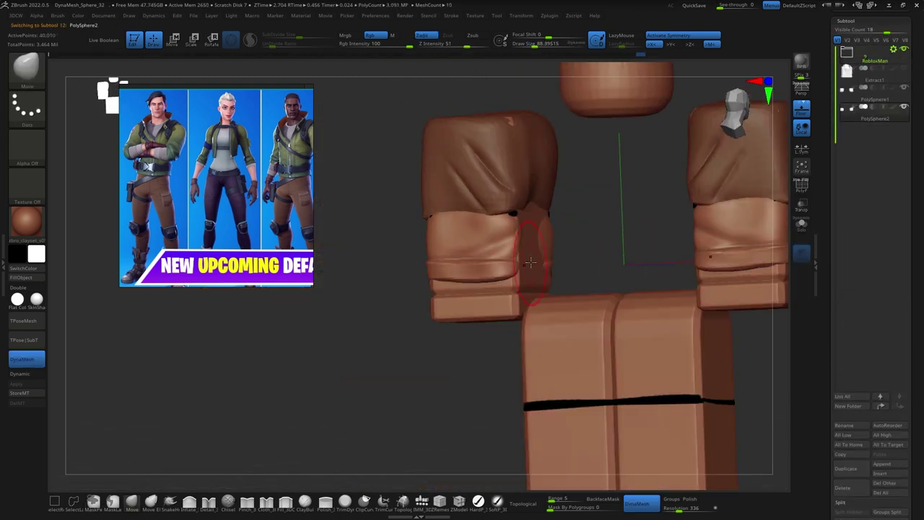
{"action": "mouse_move", "coordinate": [533, 239]}
{"action": "right_mouse_down"}
{"action": "mouse_move", "coordinate": [549, 227]}
{"action": "mouse_move", "coordinate": [551, 250]}
{"action": "mouse_move", "coordinate": [465, 211]}
{"action": "mouse_move", "coordinate": [687, 269]}
{"action": "right_mouse_up"}
{"action": "key", "text": "b"}
{"action": "key", "text": "d"}
{"action": "key", "text": "s"}
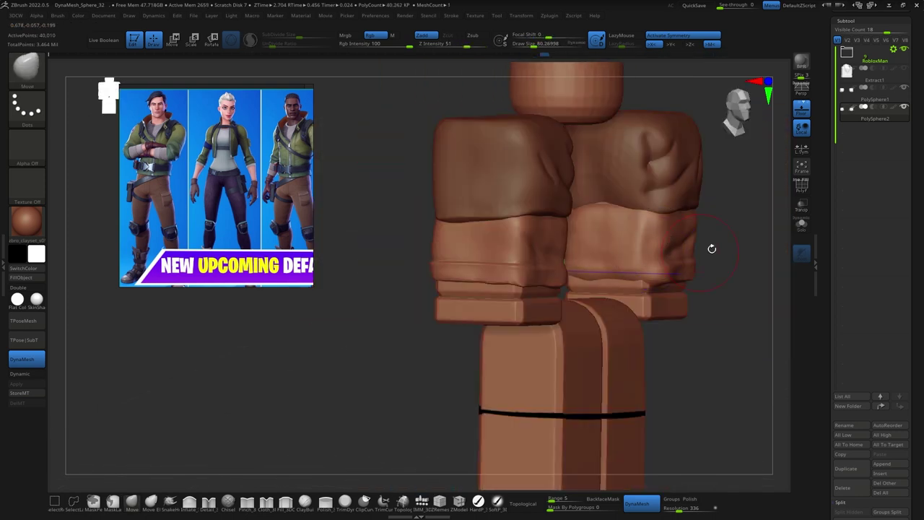
{"action": "mouse_move", "coordinate": [589, 275]}
{"action": "right_mouse_down"}
{"action": "mouse_move", "coordinate": [609, 212]}
{"action": "mouse_move", "coordinate": [690, 355]}
{"action": "mouse_move", "coordinate": [644, 256]}
{"action": "mouse_move", "coordinate": [632, 185]}
{"action": "mouse_move", "coordinate": [655, 207]}
{"action": "mouse_move", "coordinate": [599, 196]}
{"action": "mouse_move", "coordinate": [619, 200]}
{"action": "mouse_move", "coordinate": [621, 218]}
{"action": "mouse_move", "coordinate": [580, 186]}
{"action": "mouse_move", "coordinate": [606, 247]}
{"action": "right_mouse_up"}
{"action": "key", "text": "b"}
{"action": "key", "text": "m"}
{"action": "key", "text": "v"}
Carve deeper creases into the PolySphere1 sleeve with DamStandard and Standard brushes.
{"action": "left_click", "coordinate": [631, 185], "text": "alt"}
{"action": "key", "text": "b"}
{"action": "key", "text": "d"}
{"action": "key", "text": "s"}
{"action": "key", "text": "b"}
{"action": "mouse_move", "coordinate": [658, 159]}
{"action": "right_mouse_down"}
{"action": "mouse_move", "coordinate": [624, 209]}
{"action": "mouse_move", "coordinate": [469, 104]}
{"action": "mouse_move", "coordinate": [598, 254]}
{"action": "right_mouse_up"}
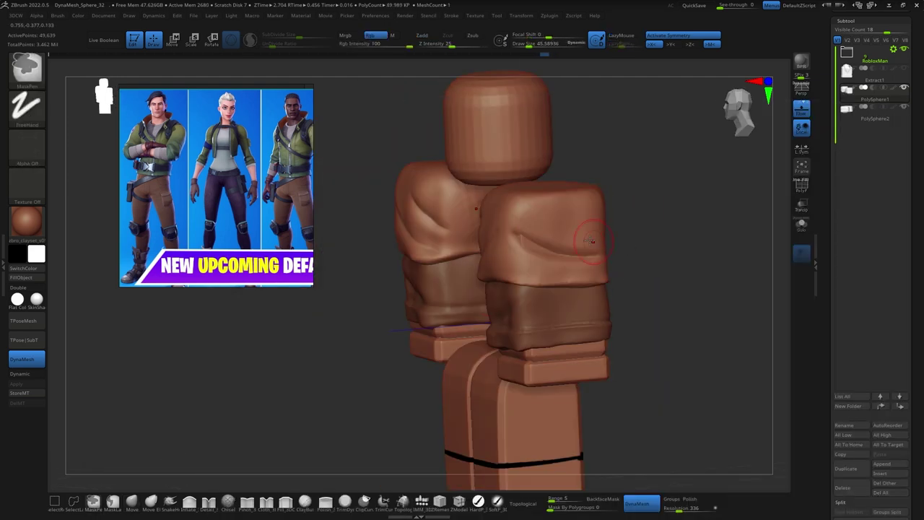
{"action": "key", "text": "b"}
{"action": "key", "text": "s"}
{"action": "key", "text": "t"}
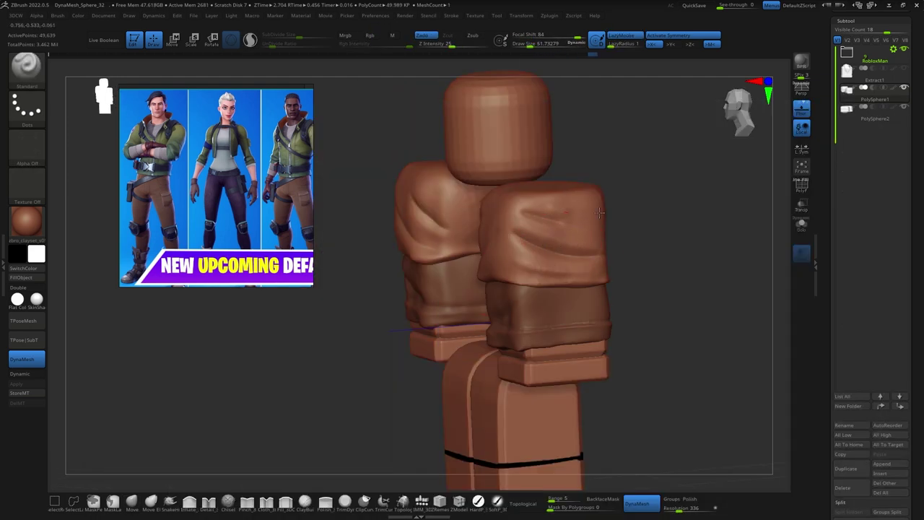
{"action": "mouse_move", "coordinate": [579, 235]}
{"action": "right_mouse_down", "text": "shift"}
{"action": "mouse_move", "coordinate": [643, 268]}
{"action": "mouse_move", "coordinate": [672, 196]}
{"action": "right_mouse_up", "text": "shift"}
{"action": "right_click_drag", "start_coordinate": [722, 375], "coordinate": [691, 412], "text": "ctrl"}
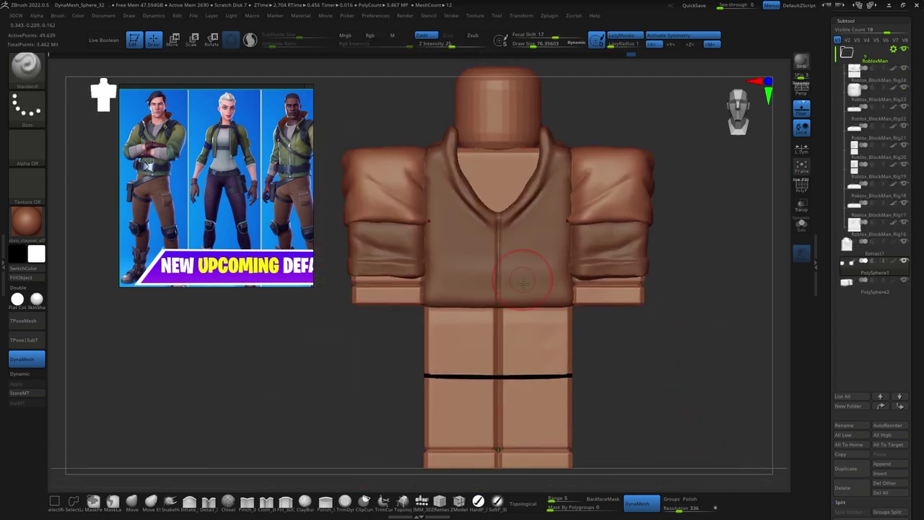
Mask both sides of the Extract1 collar and puff it into a thick roll.
{"action": "left_click", "coordinate": [523, 282], "text": "alt"}
{"action": "right_click_drag", "start_coordinate": [523, 283], "coordinate": [456, 283], "text": "ctrl"}
{"action": "mouse_move", "coordinate": [414, 180]}
{"action": "right_mouse_down"}
{"action": "mouse_move", "coordinate": [462, 216]}
{"action": "mouse_move", "coordinate": [622, 279]}
{"action": "mouse_move", "coordinate": [537, 171]}
{"action": "right_mouse_up"}
{"action": "key", "text": "w"}
{"action": "key", "text": "q"}
{"action": "mouse_move", "coordinate": [505, 209]}
{"action": "left_mouse_down", "text": "ctrl"}
{"action": "mouse_move", "coordinate": [549, 252]}
{"action": "mouse_move", "coordinate": [514, 257]}
{"action": "left_mouse_up", "text": "ctrl"}
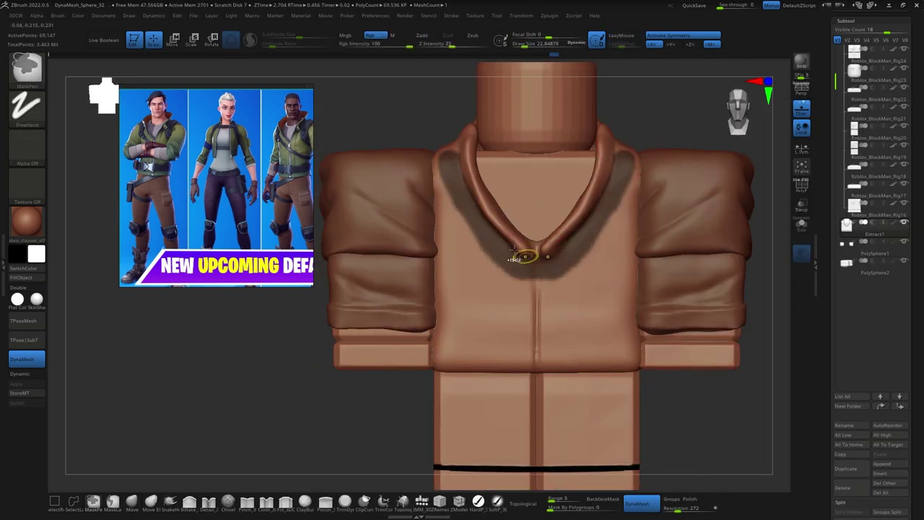
{"action": "left_click", "coordinate": [652, 113], "text": "ctrl"}
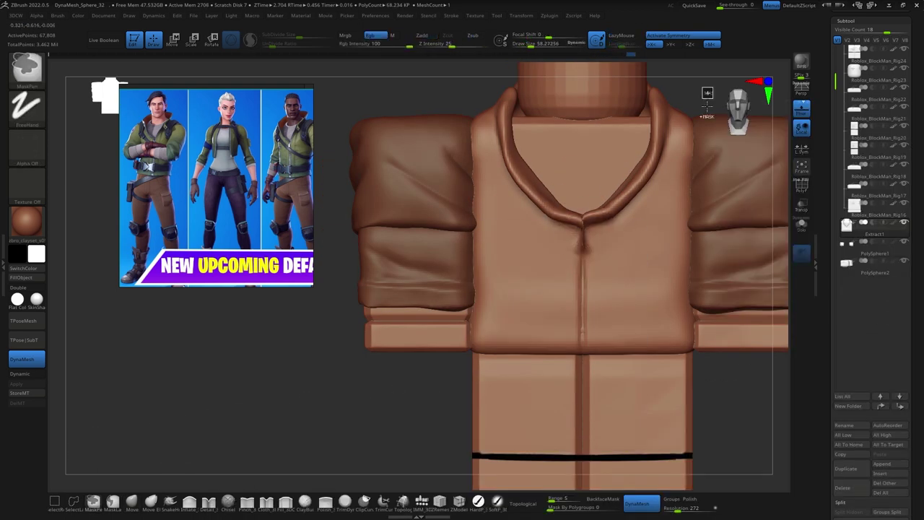
Pick the Inflate brush, frame the character, select the legs piece and hide its wireframe.
{"action": "key", "text": "b"}
{"action": "key", "text": "i"}
{"action": "key", "text": "n"}
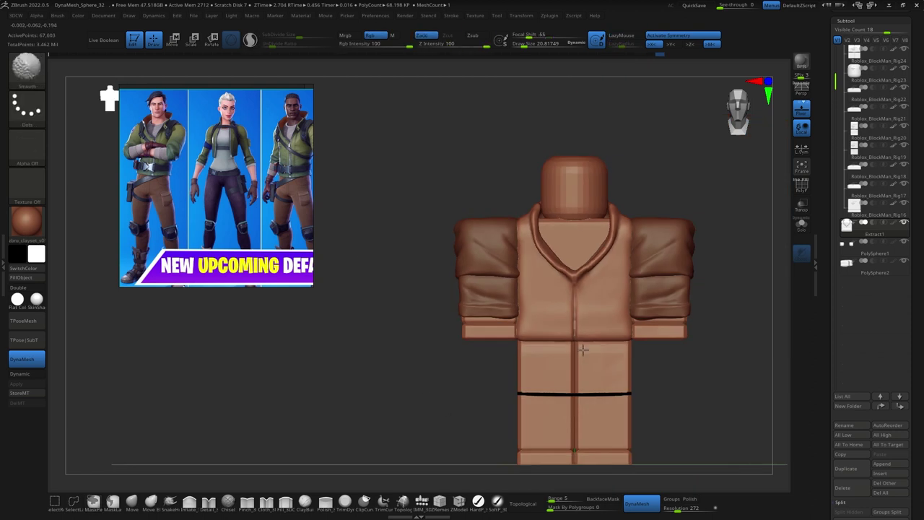
{"action": "key", "text": "f"}
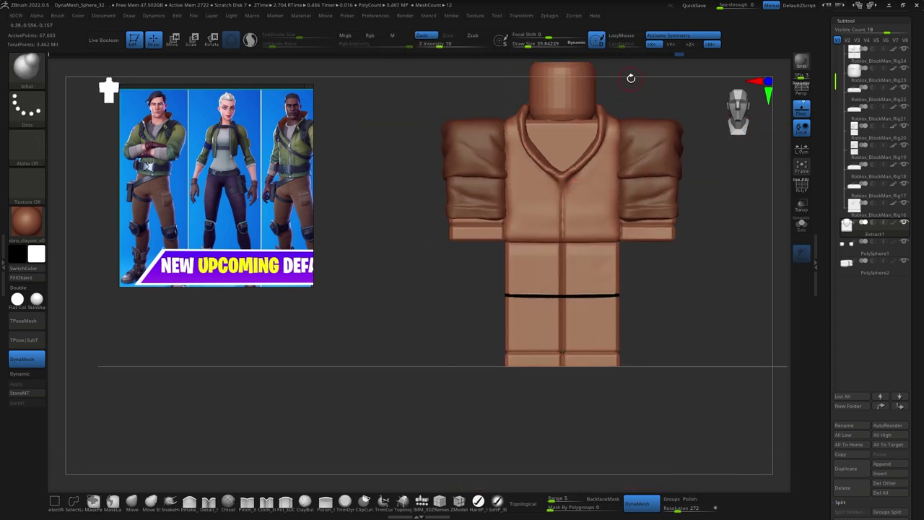
{"action": "mouse_move", "coordinate": [631, 78]}
{"action": "left_mouse_down"}
{"action": "mouse_move", "coordinate": [722, 392]}
{"action": "mouse_move", "coordinate": [678, 447]}
{"action": "left_mouse_up"}
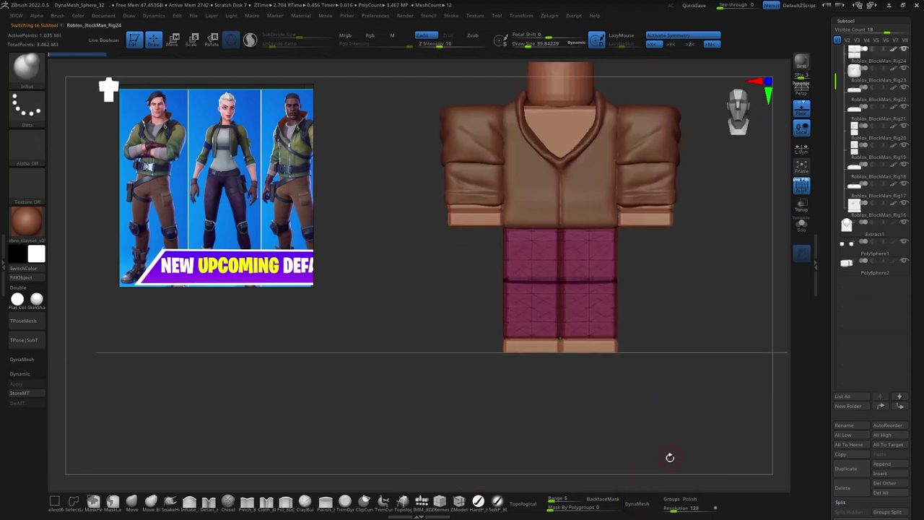
{"action": "key", "text": "shift+f"}
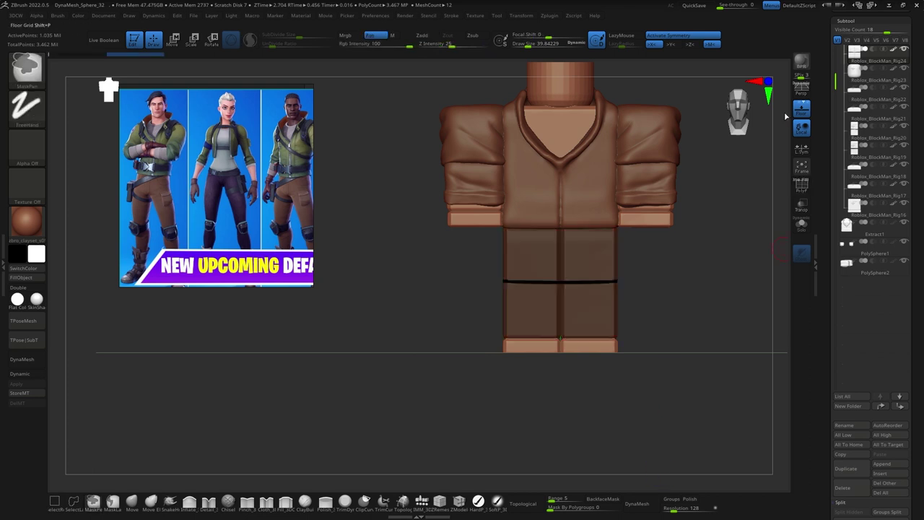
Save the project as DefaultSkins in the Athena Royale Skins folder.
{"action": "key", "text": "ctrl+s"}
{"action": "left_click", "coordinate": [390, 270]}
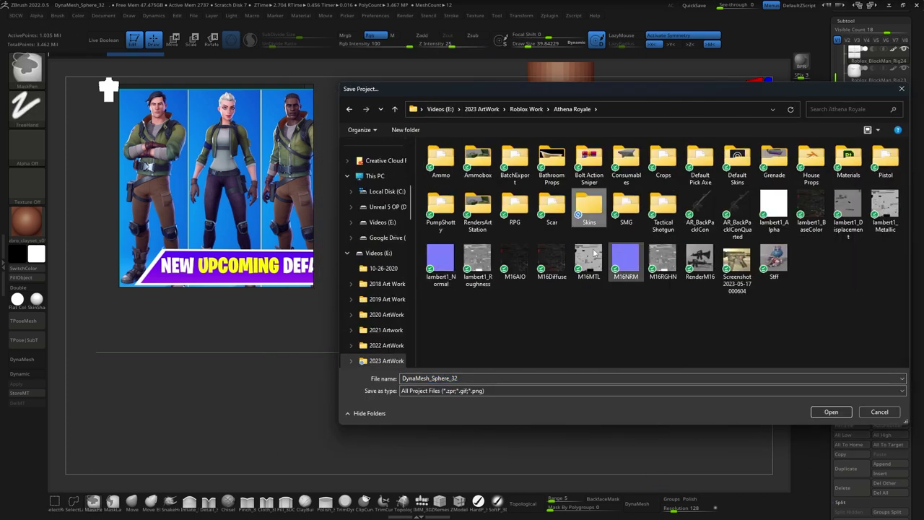
{"action": "double_click", "coordinate": [589, 207]}
{"action": "type", "text": "DefaultSkins"}
{"action": "key", "text": "Return"}
{"action": "scroll", "coordinate": [862, 136], "scroll_direction": "down", "scroll_amount": 5}
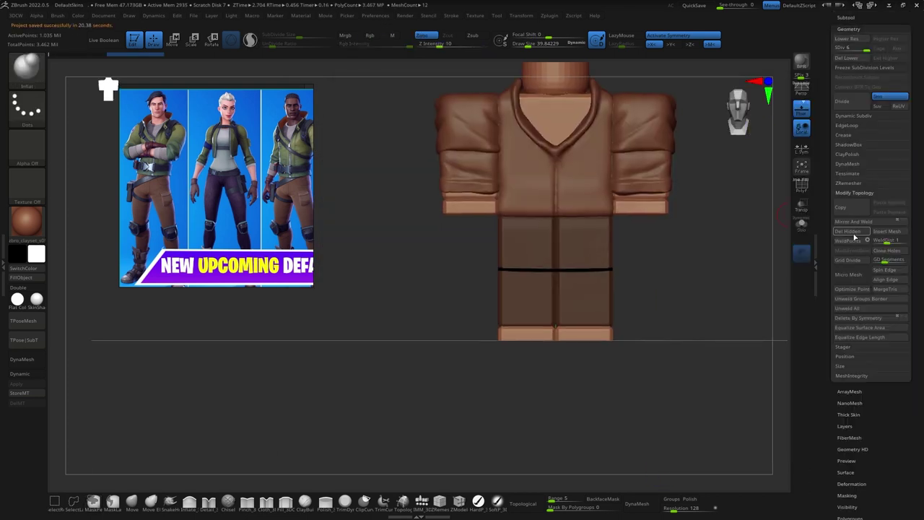
{"action": "scroll", "coordinate": [858, 115], "scroll_direction": "up", "scroll_amount": 5}
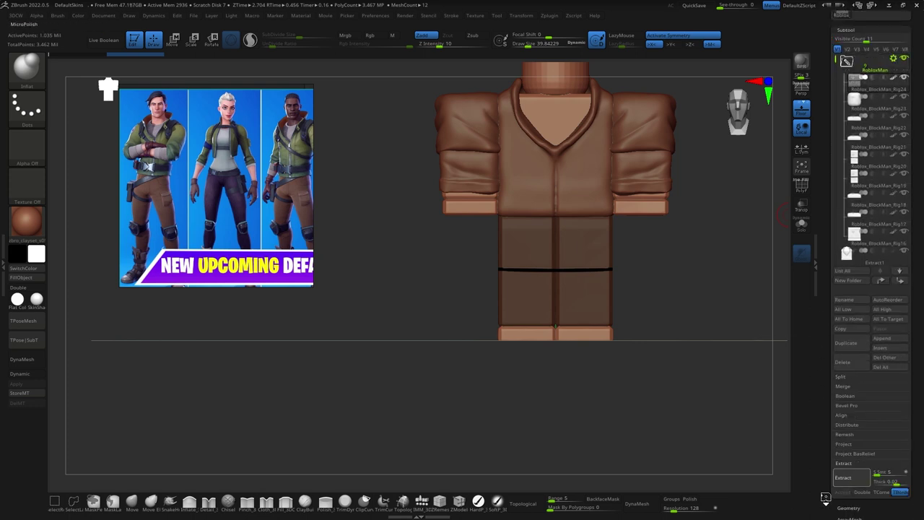
Move Extract2 above the RobloxMan folder, select the pants and DynaMesh them.
{"action": "left_click_drag", "start_coordinate": [884, 109], "coordinate": [857, 101]}
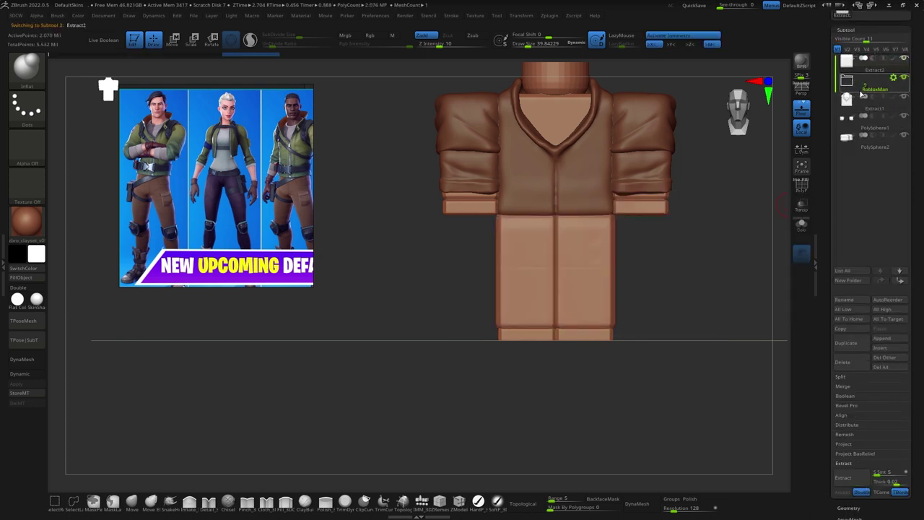
{"action": "left_click", "coordinate": [588, 334], "text": "alt"}
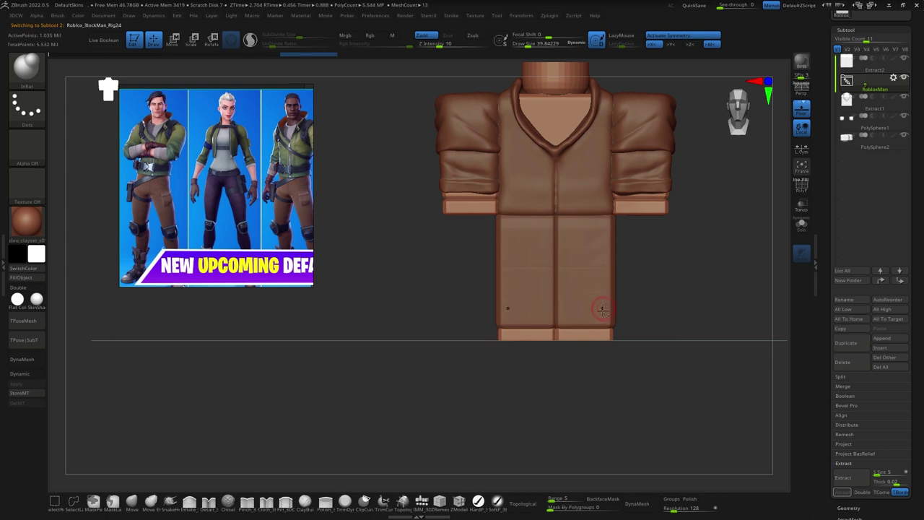
{"action": "key", "text": "shift"}
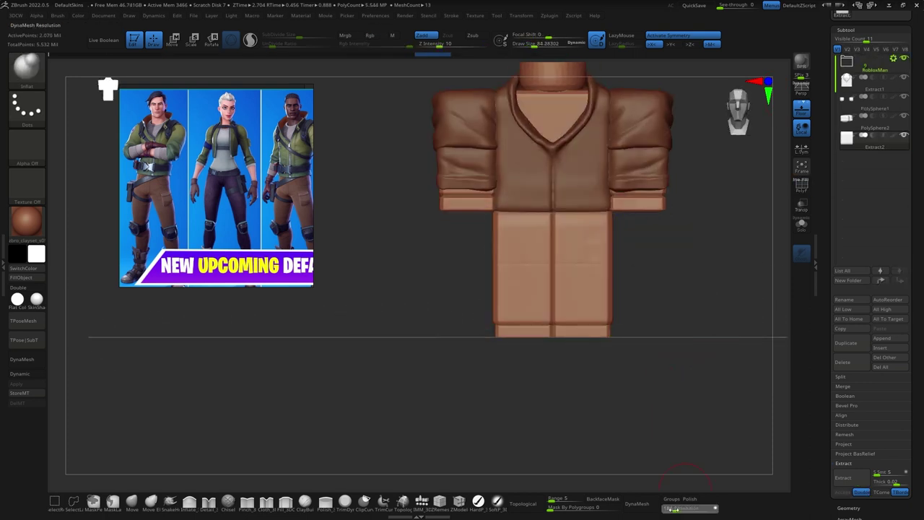
{"action": "left_click", "coordinate": [637, 504]}
{"action": "left_click_drag", "start_coordinate": [537, 403], "coordinate": [633, 238]}
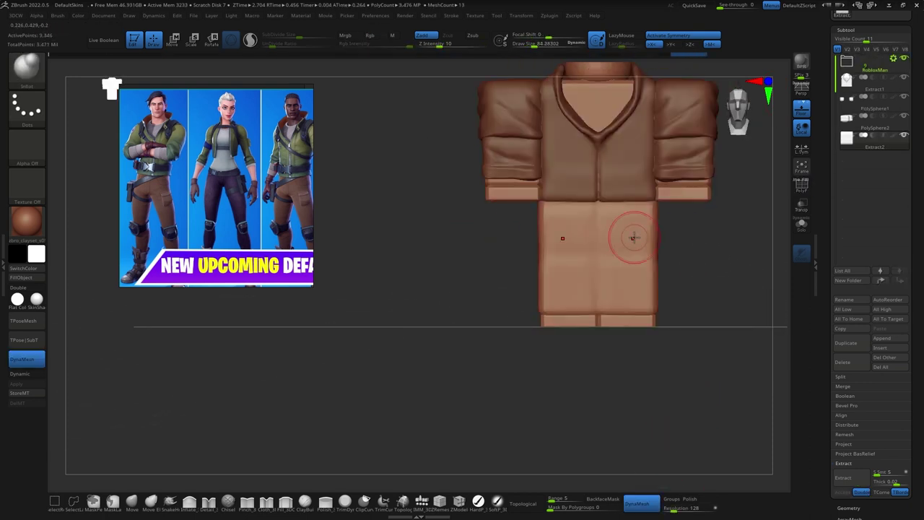
Slice a horizontal ClipCurve cut across one pants leg and inspect it.
{"action": "left_click_drag", "start_coordinate": [604, 403], "coordinate": [531, 401], "text": "alt"}
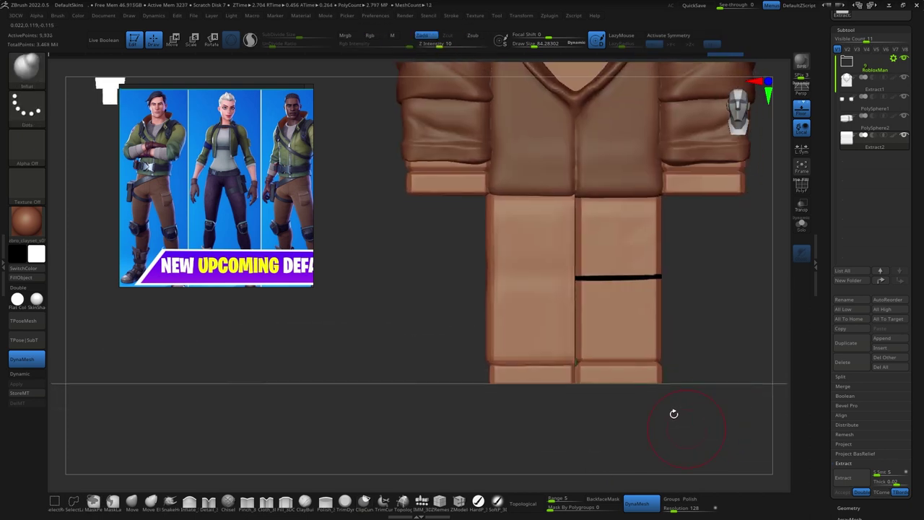
{"action": "left_click_drag", "start_coordinate": [649, 449], "coordinate": [665, 458]}
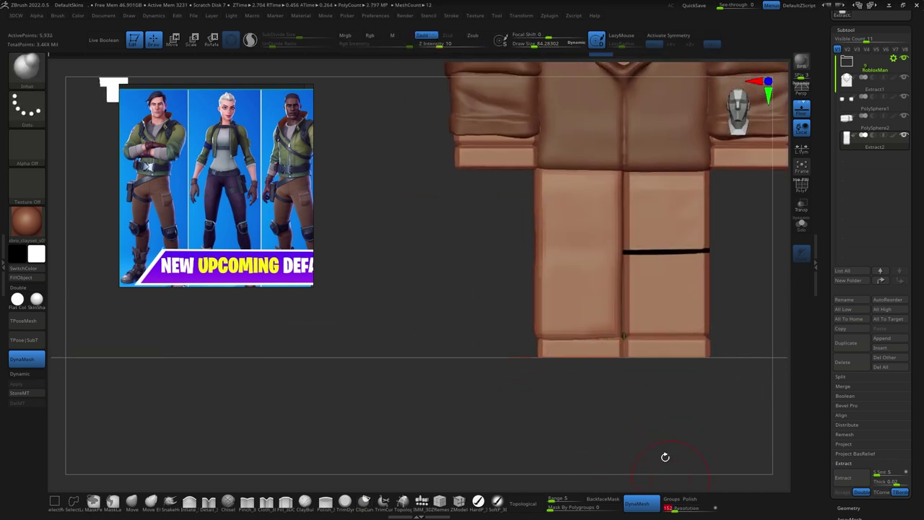
{"action": "mouse_move", "coordinate": [650, 404]}
{"action": "left_mouse_down"}
{"action": "mouse_move", "coordinate": [702, 421]}
{"action": "mouse_move", "coordinate": [549, 253]}
{"action": "left_mouse_up"}
Carve a curved pocket-flap line on the other leg with DamStandard.
{"action": "mouse_move", "coordinate": [451, 377]}
{"action": "left_mouse_down", "text": "shift"}
{"action": "mouse_move", "coordinate": [485, 299]}
{"action": "mouse_move", "coordinate": [537, 270]}
{"action": "left_mouse_up", "text": "shift"}
{"action": "key", "text": "b"}
{"action": "key", "text": "d"}
{"action": "key", "text": "s"}
{"action": "left_click_drag", "start_coordinate": [515, 228], "coordinate": [544, 280]}
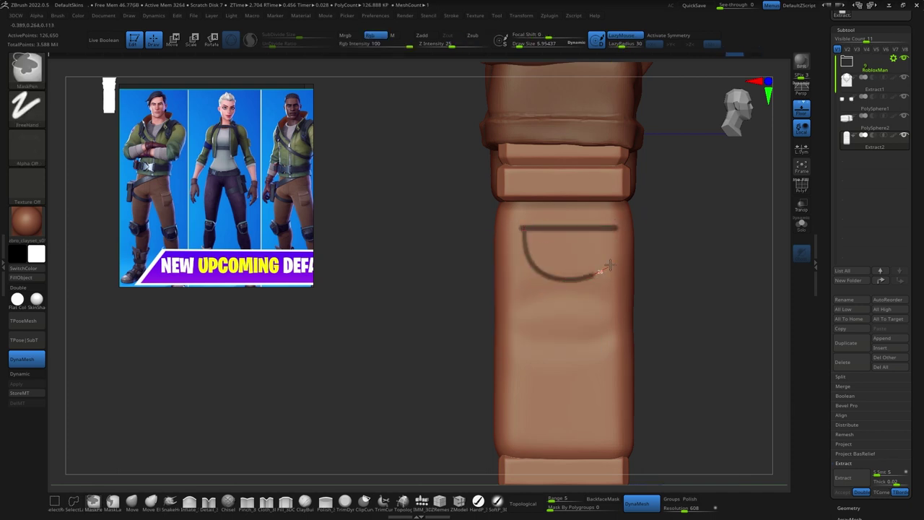
Fill the flap mask, invert it and inflate the pocket flap outward.
{"action": "left_click_drag", "start_coordinate": [549, 241], "coordinate": [539, 235]}
{"action": "left_click_drag", "start_coordinate": [562, 271], "coordinate": [549, 253]}
{"action": "scroll", "coordinate": [477, 211], "scroll_direction": "up", "scroll_amount": 2}
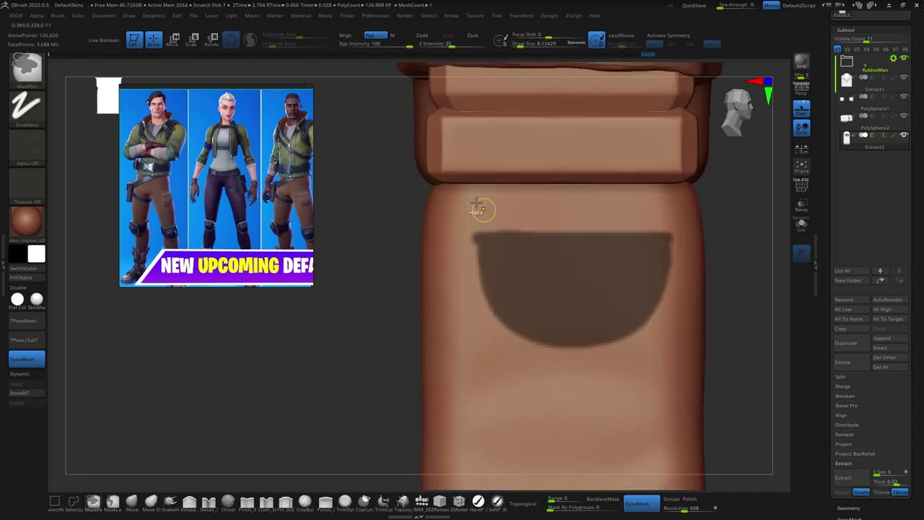
{"action": "key", "text": "ctrl+i"}
{"action": "left_click", "coordinate": [848, 508]}
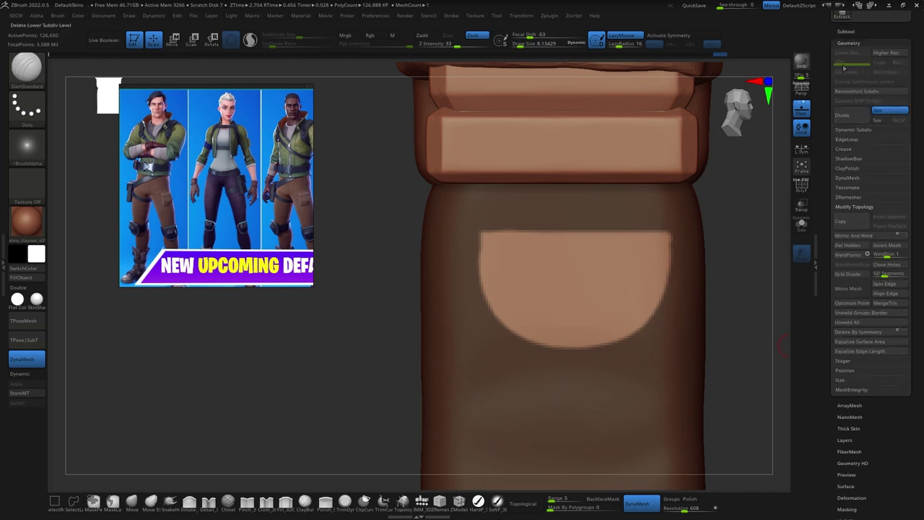
{"action": "left_click", "coordinate": [851, 354]}
{"action": "left_click_drag", "start_coordinate": [870, 415], "coordinate": [888, 415]}
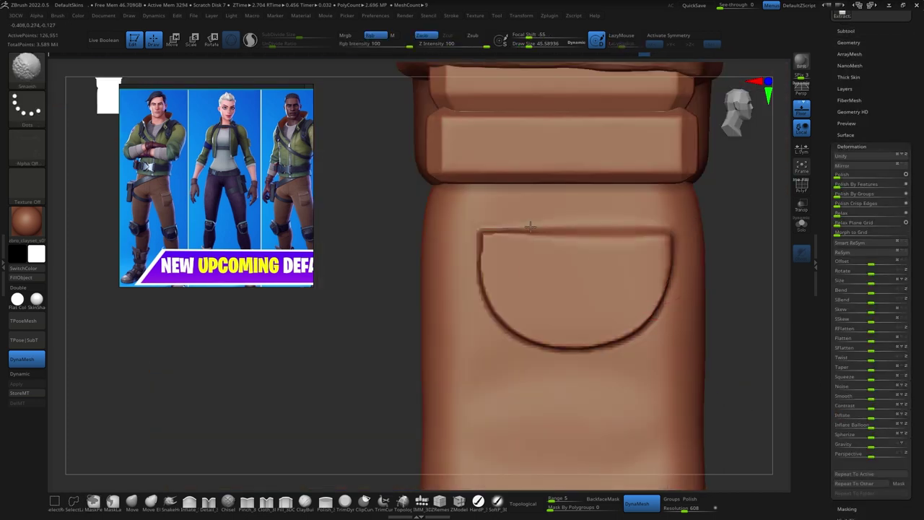
Clear the mask and crease the pocket flap's edge, checking it from the side.
{"action": "left_click", "coordinate": [737, 304], "text": "ctrl"}
{"action": "left_click_drag", "start_coordinate": [481, 269], "coordinate": [481, 283]}
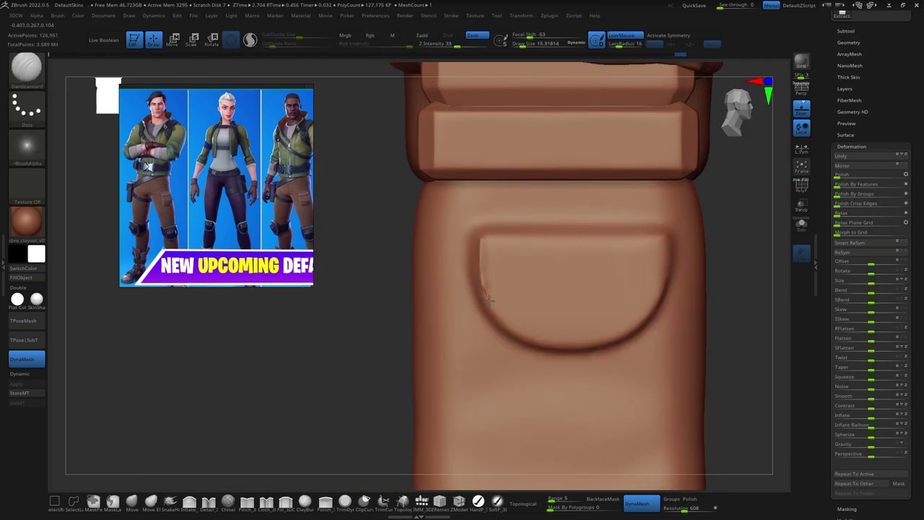
{"action": "mouse_move", "coordinate": [669, 226]}
{"action": "right_mouse_down"}
{"action": "mouse_move", "coordinate": [618, 264]}
{"action": "mouse_move", "coordinate": [543, 371]}
{"action": "right_mouse_up"}
{"action": "key", "text": "space"}
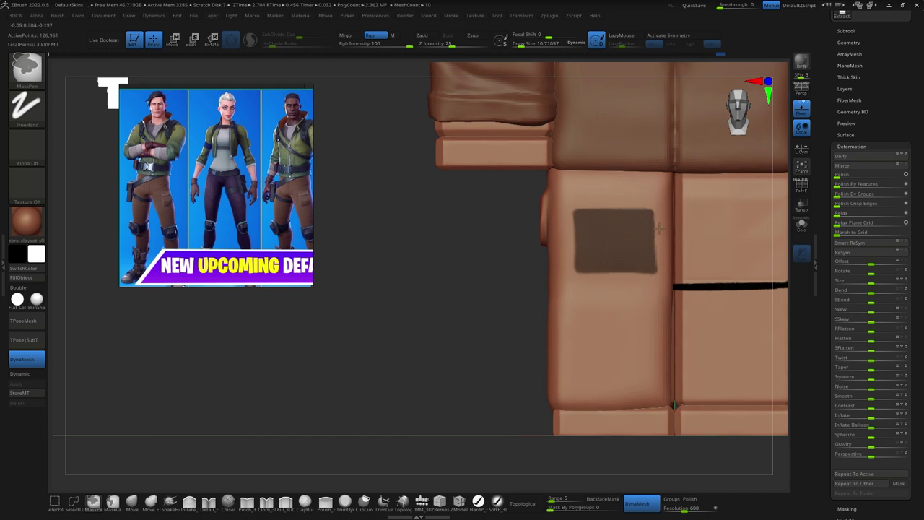
Mask a rectangular pocket area on the leg and check it from the side.
{"action": "left_click", "coordinate": [455, 332], "text": "ctrl"}
{"action": "right_click_drag", "start_coordinate": [456, 332], "coordinate": [650, 347]}
{"action": "right_click_drag", "start_coordinate": [766, 415], "coordinate": [753, 411]}
{"action": "left_click_drag", "start_coordinate": [399, 141], "coordinate": [572, 448], "text": "ctrl"}
{"action": "left_click_drag", "start_coordinate": [412, 109], "coordinate": [622, 203], "text": "ctrl+alt"}
{"action": "mouse_move", "coordinate": [661, 199]}
{"action": "right_mouse_down"}
{"action": "mouse_move", "coordinate": [479, 386]}
{"action": "mouse_move", "coordinate": [691, 221]}
{"action": "mouse_move", "coordinate": [503, 310]}
{"action": "right_mouse_up"}
{"action": "left_click", "coordinate": [503, 310], "text": "ctrl"}
Invert the masks so only the side pocket patch is left free.
{"action": "left_click", "coordinate": [646, 182], "text": "ctrl"}
{"action": "left_click", "coordinate": [629, 199], "text": "ctrl"}
{"action": "mouse_move", "coordinate": [473, 354]}
{"action": "right_mouse_down"}
{"action": "mouse_move", "coordinate": [783, 303]}
{"action": "mouse_move", "coordinate": [616, 201]}
{"action": "mouse_move", "coordinate": [653, 225]}
{"action": "mouse_move", "coordinate": [614, 265]}
{"action": "right_mouse_up"}
{"action": "left_click", "coordinate": [616, 200], "text": "ctrl"}
{"action": "left_click", "coordinate": [615, 264], "text": "ctrl"}
Mask a band across the leg beneath the pocket for the strap.
{"action": "right_click_drag", "start_coordinate": [559, 177], "coordinate": [587, 174]}
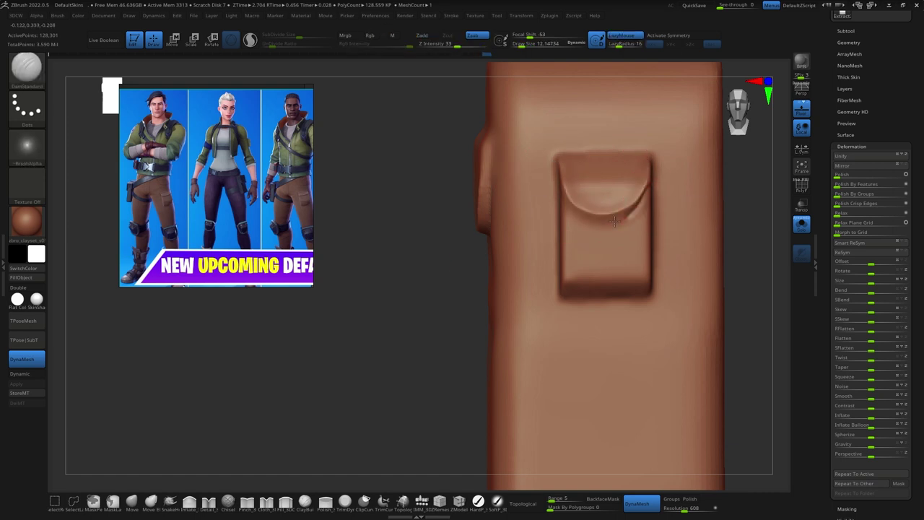
{"action": "key", "text": "f"}
{"action": "right_click_drag", "start_coordinate": [650, 154], "coordinate": [573, 267], "text": "ctrl"}
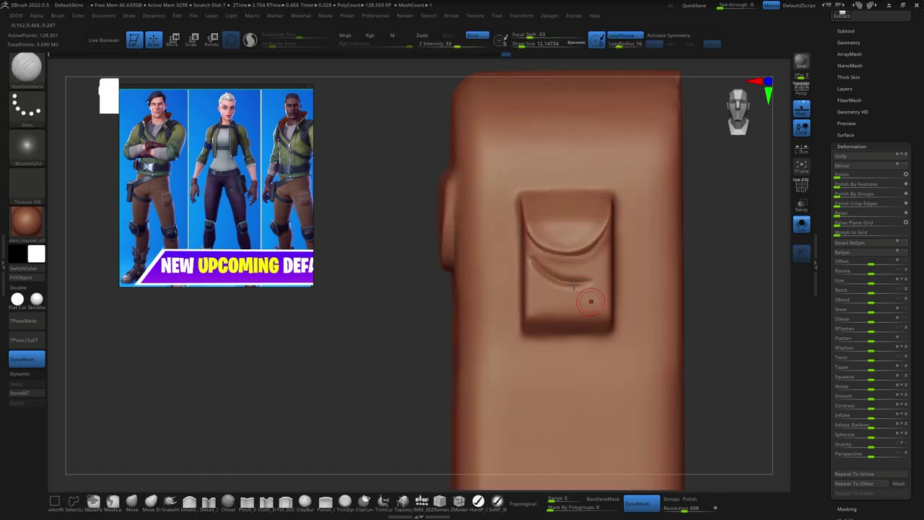
{"action": "right_click_drag", "start_coordinate": [634, 282], "coordinate": [529, 252], "text": "ctrl"}
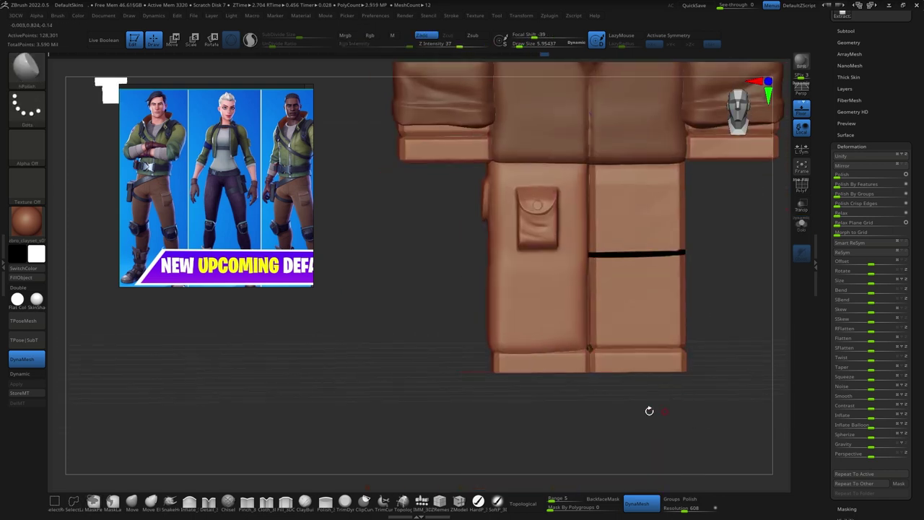
{"action": "left_click_drag", "start_coordinate": [596, 287], "coordinate": [596, 288], "text": "ctrl"}
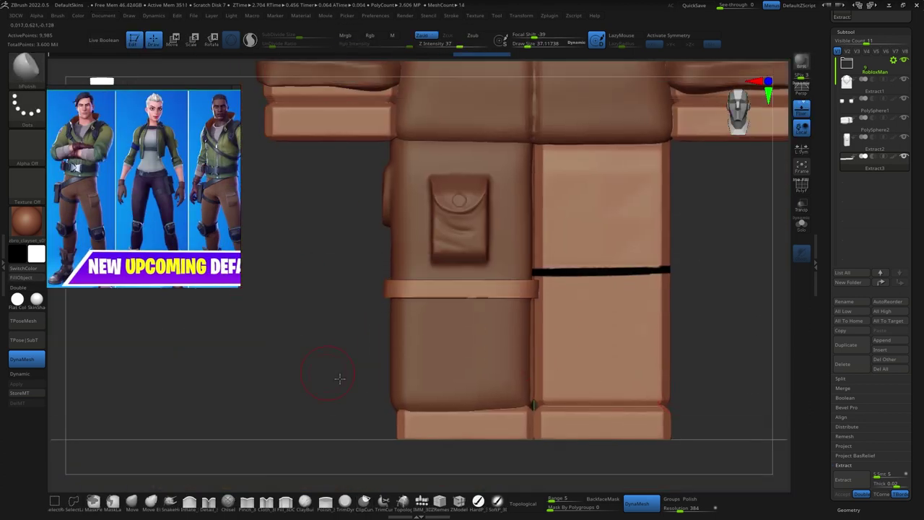
Mask a small rectangle below the strap and slice out the buckle piece with ClipCurve.
{"action": "left_click_drag", "start_coordinate": [699, 353], "coordinate": [693, 361], "text": "ctrl"}
{"action": "left_click_drag", "start_coordinate": [440, 308], "coordinate": [482, 376], "text": "ctrl"}
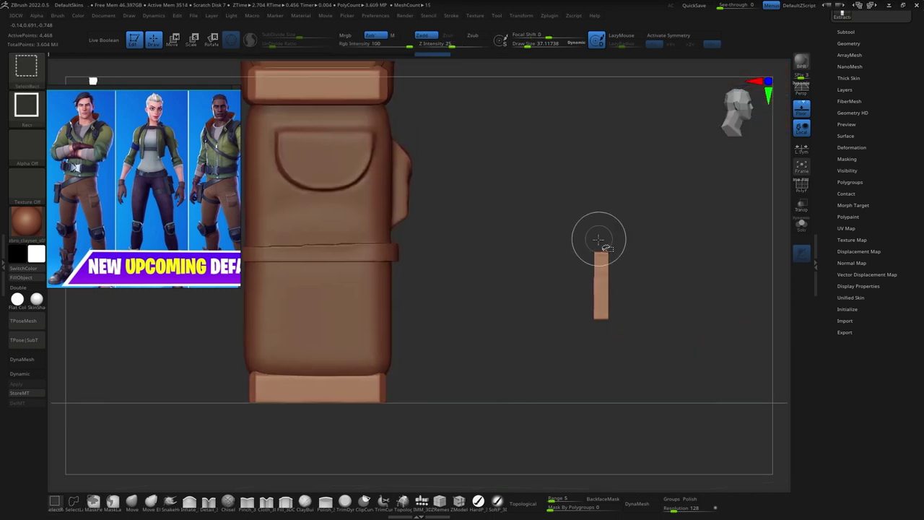
{"action": "left_click_drag", "start_coordinate": [599, 239], "coordinate": [626, 290], "text": "ctrl+shift"}
{"action": "mouse_move", "coordinate": [601, 327]}
{"action": "left_mouse_down", "text": "ctrl+shift"}
{"action": "mouse_move", "coordinate": [619, 340]}
{"action": "mouse_move", "coordinate": [429, 373]}
{"action": "left_mouse_up", "text": "ctrl+shift"}
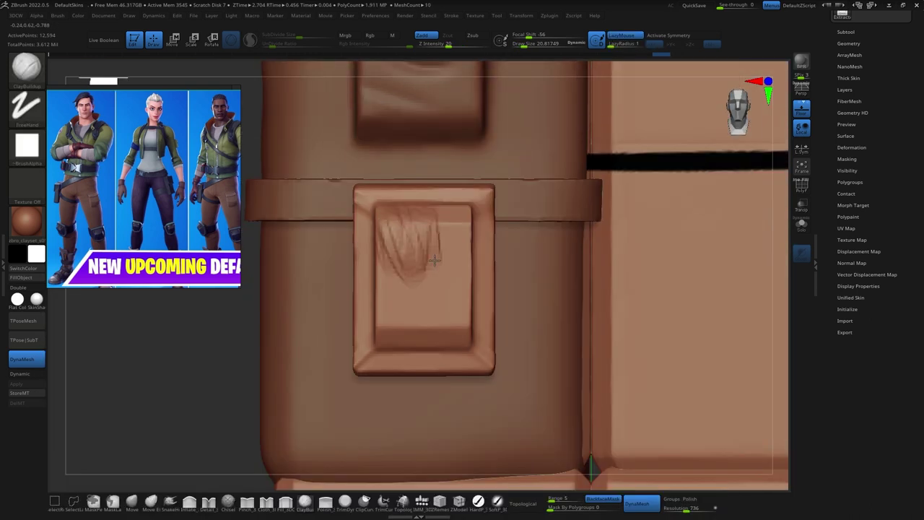
Add ClayBuildup texture to the buckle's inner panel and check it edge-on.
{"action": "left_click_drag", "start_coordinate": [433, 210], "coordinate": [440, 257]}
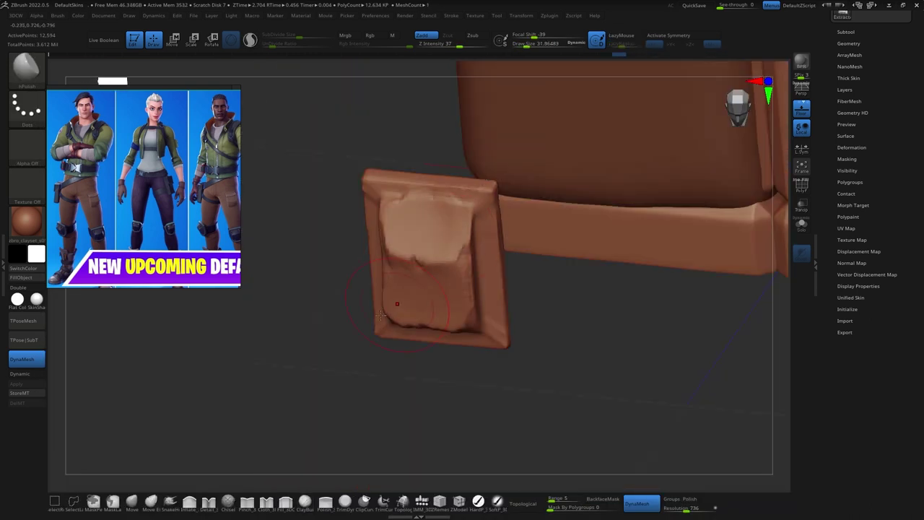
{"action": "left_click_drag", "start_coordinate": [382, 314], "coordinate": [543, 252]}
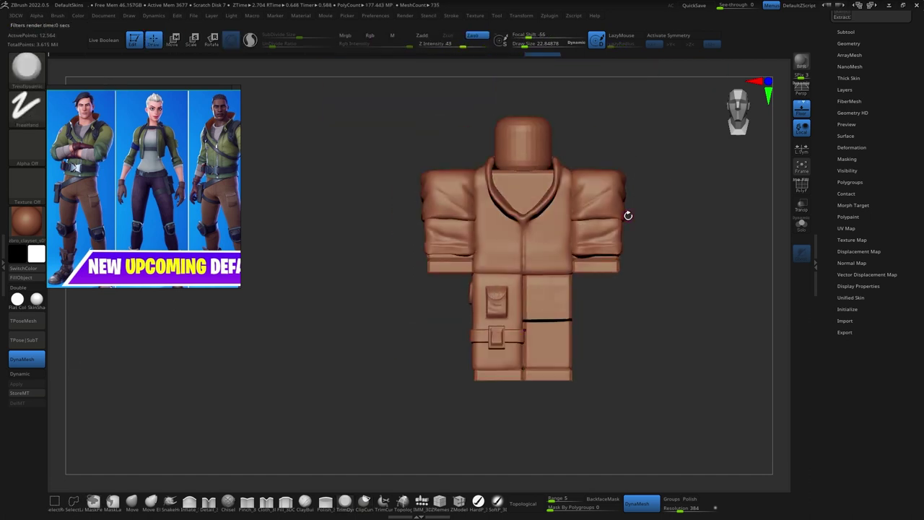
{"action": "left_click", "coordinate": [574, 217]}
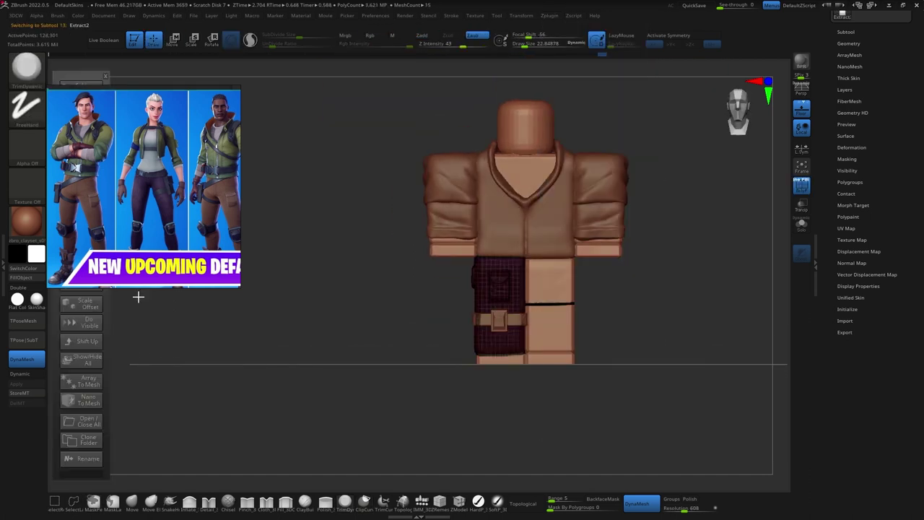
Merge the pants pieces, pick DamStandard, and inspect the pants front and back.
{"action": "left_click", "coordinate": [412, 246]}
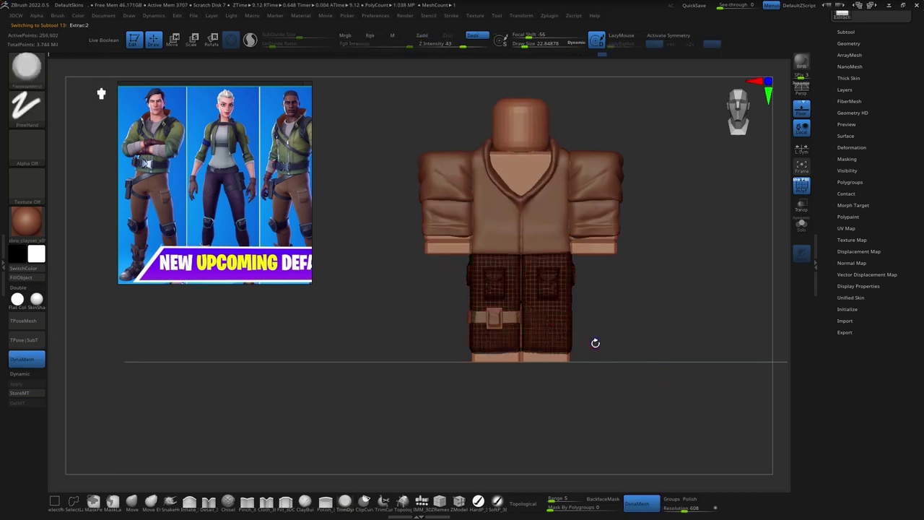
{"action": "left_click", "coordinate": [850, 182]}
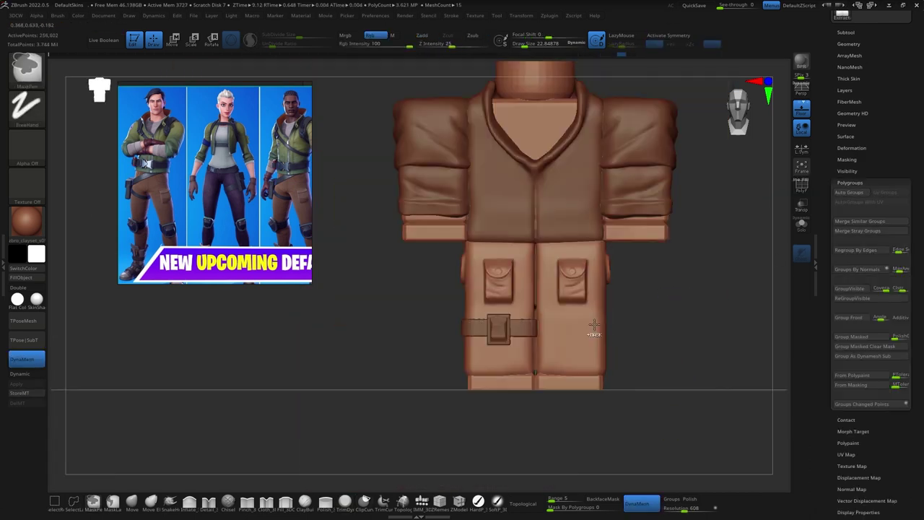
{"action": "key", "text": "b"}
{"action": "key", "text": "d"}
{"action": "key", "text": "s"}
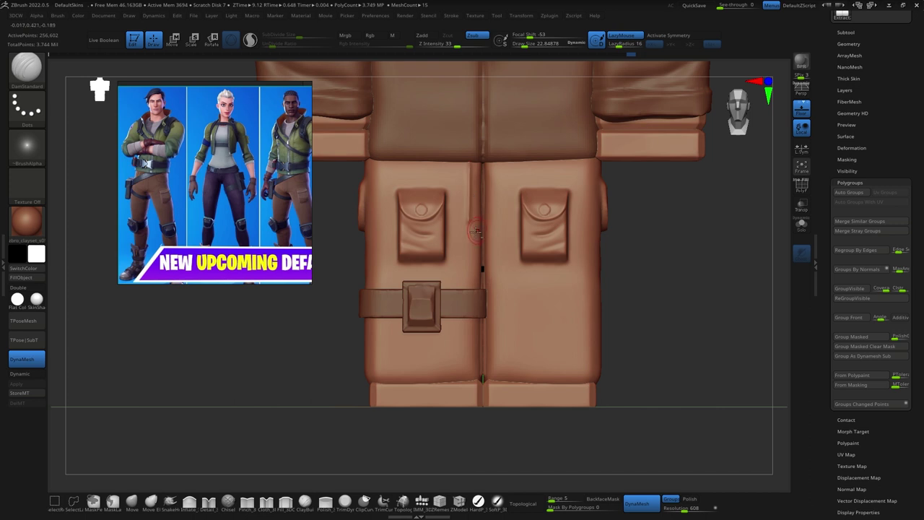
{"action": "right_click_drag", "start_coordinate": [473, 189], "coordinate": [468, 240]}
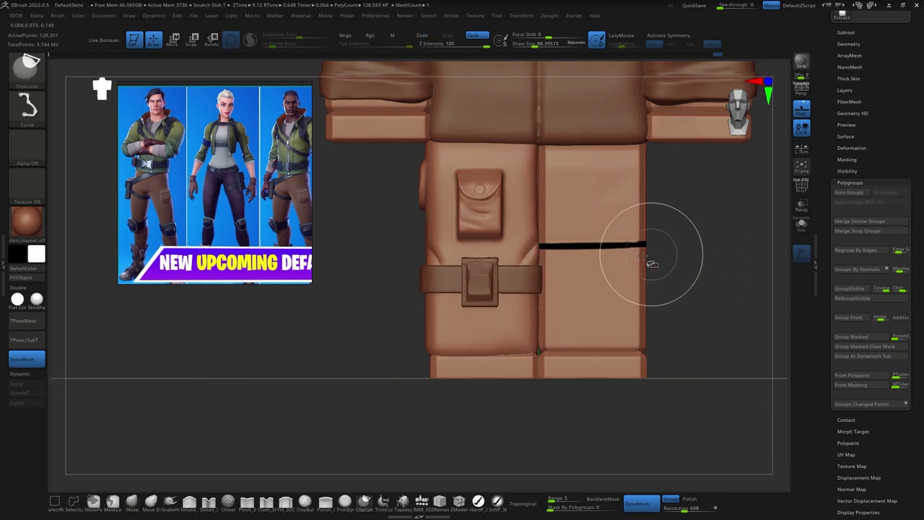
{"action": "right_click_drag", "start_coordinate": [664, 248], "coordinate": [532, 183], "text": "shift"}
{"action": "mouse_move", "coordinate": [581, 214]}
{"action": "right_mouse_down"}
{"action": "mouse_move", "coordinate": [702, 340]}
{"action": "mouse_move", "coordinate": [677, 368]}
{"action": "right_mouse_up"}
{"action": "right_click_drag", "start_coordinate": [697, 182], "coordinate": [640, 202], "text": "alt"}
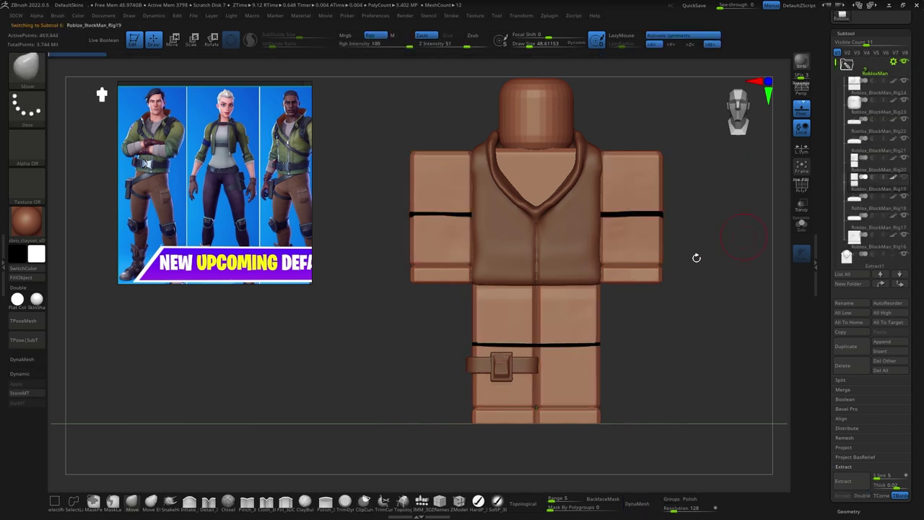
Select the Extract5 jacket subtool, then append a Plane3D as a new subtool.
{"action": "left_click", "coordinate": [510, 219], "text": "alt"}
{"action": "left_click", "coordinate": [451, 277], "text": "alt"}
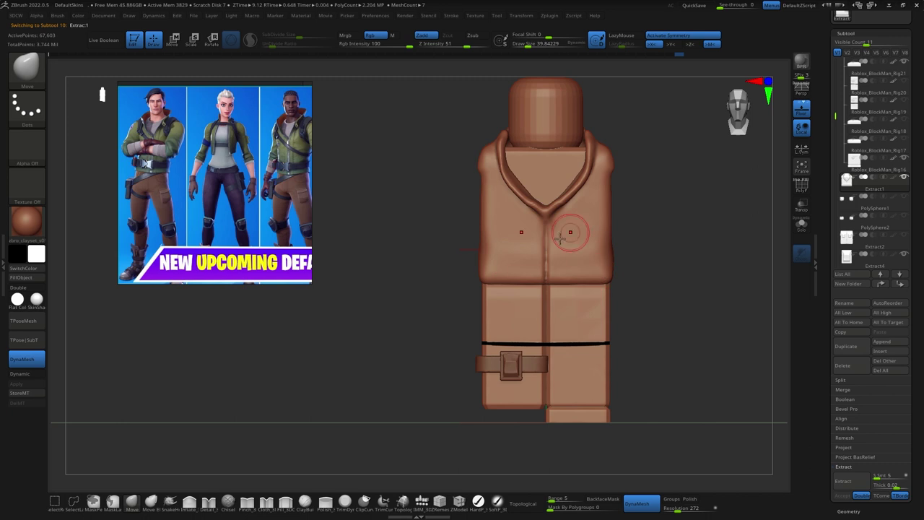
{"action": "left_click", "coordinate": [497, 272], "text": "alt"}
{"action": "left_click", "coordinate": [541, 233], "text": "alt"}
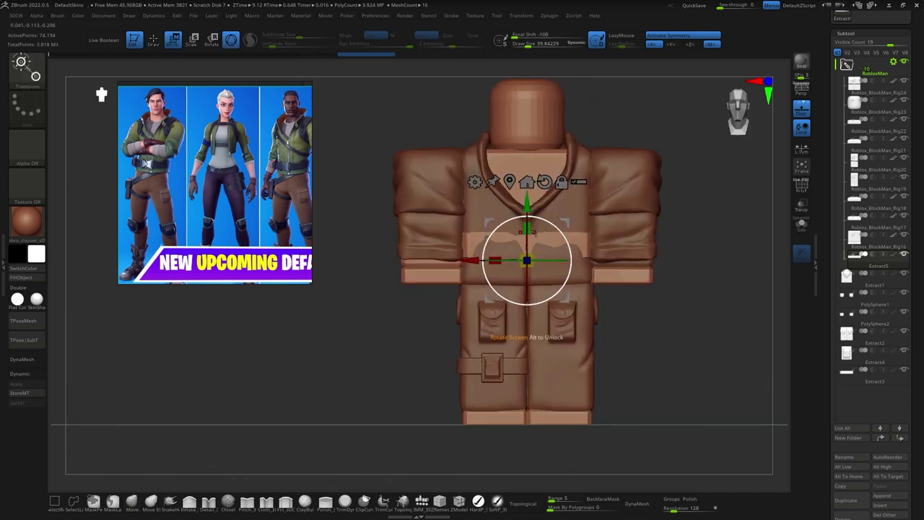
{"action": "left_click_drag", "start_coordinate": [531, 230], "coordinate": [652, 351]}
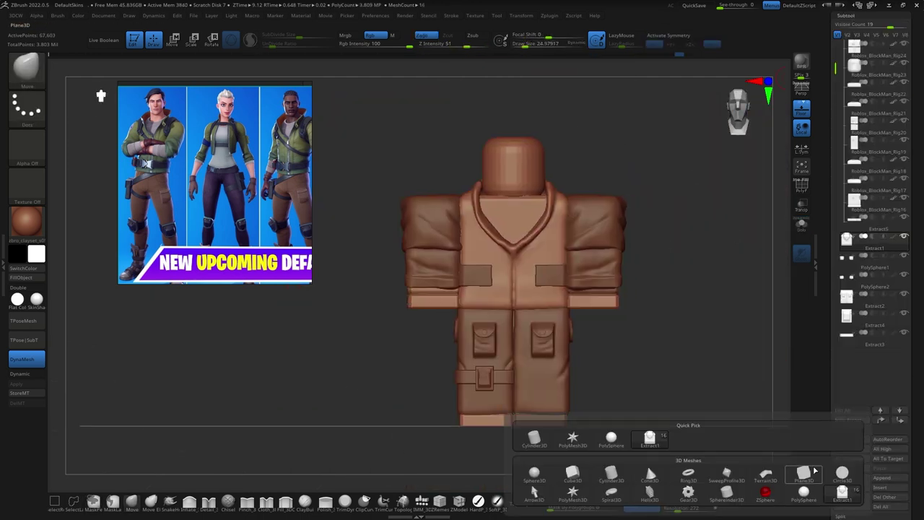
{"action": "left_click", "coordinate": [816, 471]}
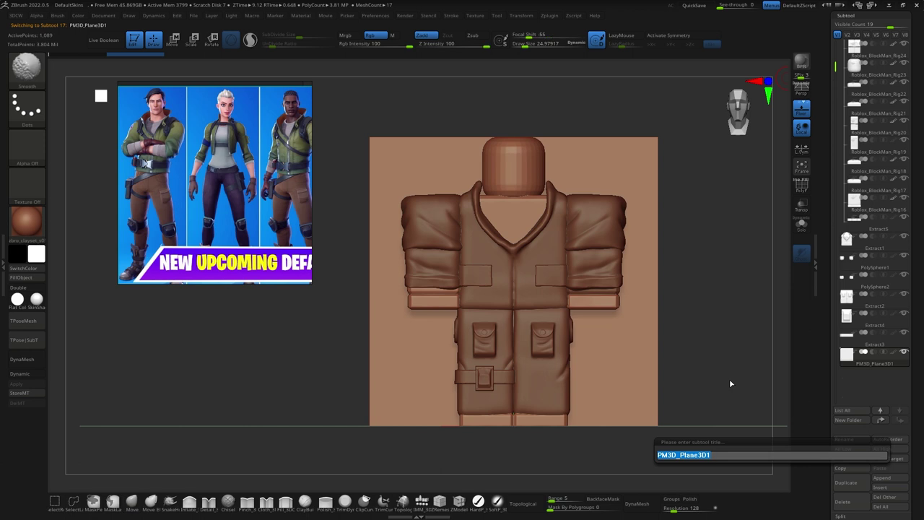
Frame the new plane and mask a rough arrow outline on it.
{"action": "key", "text": "w"}
{"action": "key", "text": "q"}
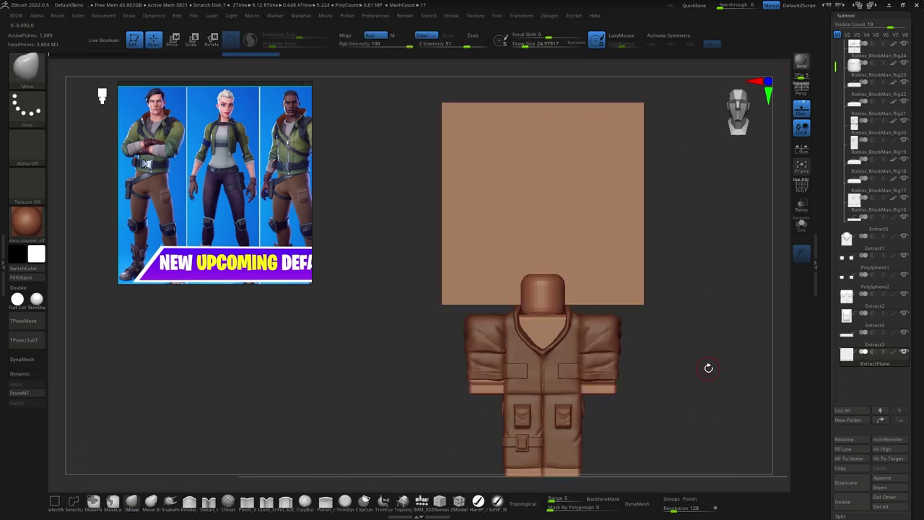
{"action": "key", "text": "f"}
{"action": "left_click_drag", "start_coordinate": [442, 183], "coordinate": [444, 244]}
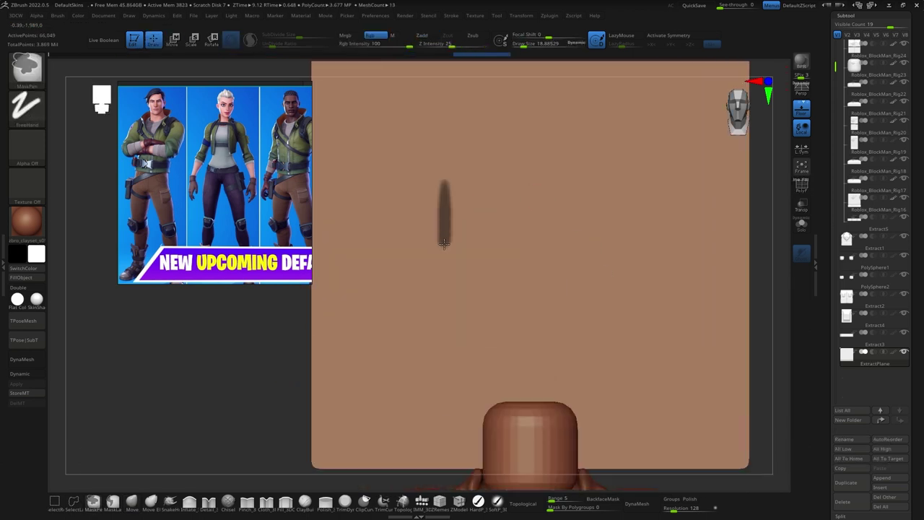
{"action": "key", "text": "ctrl+z"}
{"action": "key", "text": "space"}
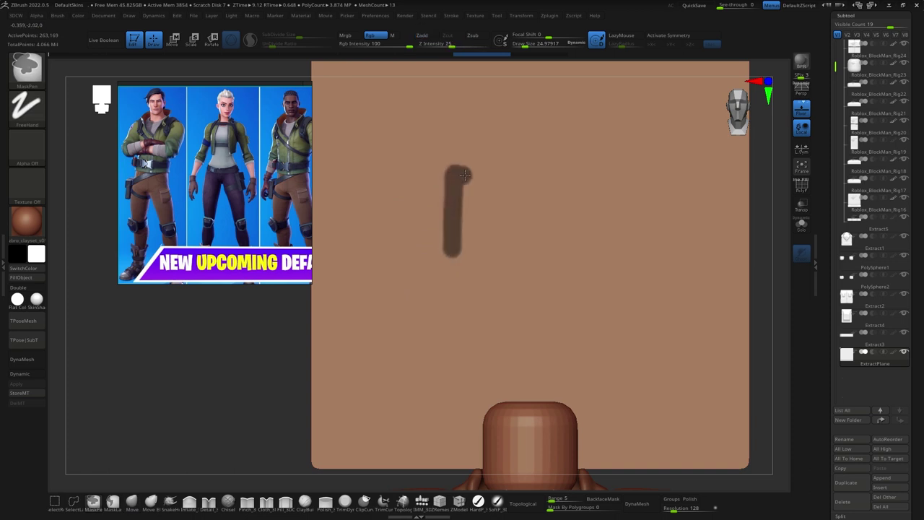
{"action": "key", "text": "space"}
{"action": "left_click_drag", "start_coordinate": [475, 177], "coordinate": [472, 208]}
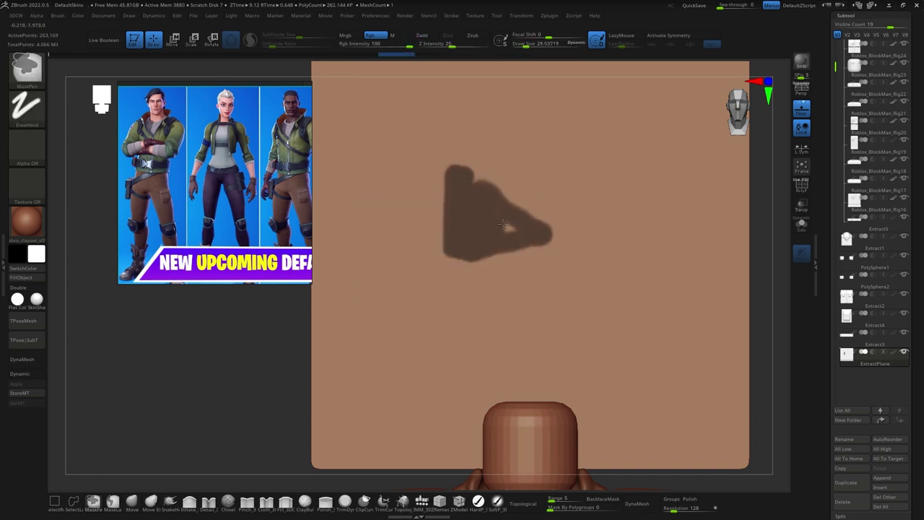
Mask a crisp rectangular tail and triangular arrowhead on the plane.
{"action": "left_click_drag", "start_coordinate": [415, 153], "coordinate": [455, 288], "text": "ctrl"}
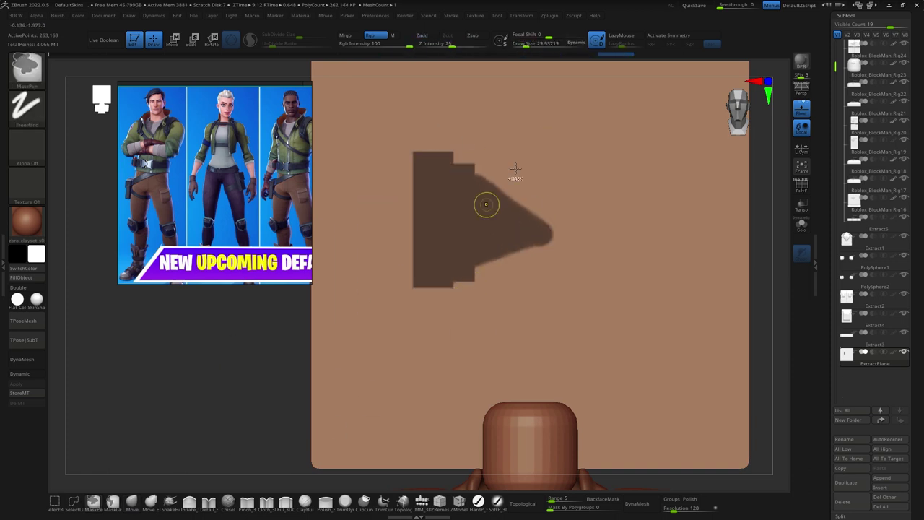
{"action": "key", "text": "ctrl+z"}
{"action": "key", "text": "l"}
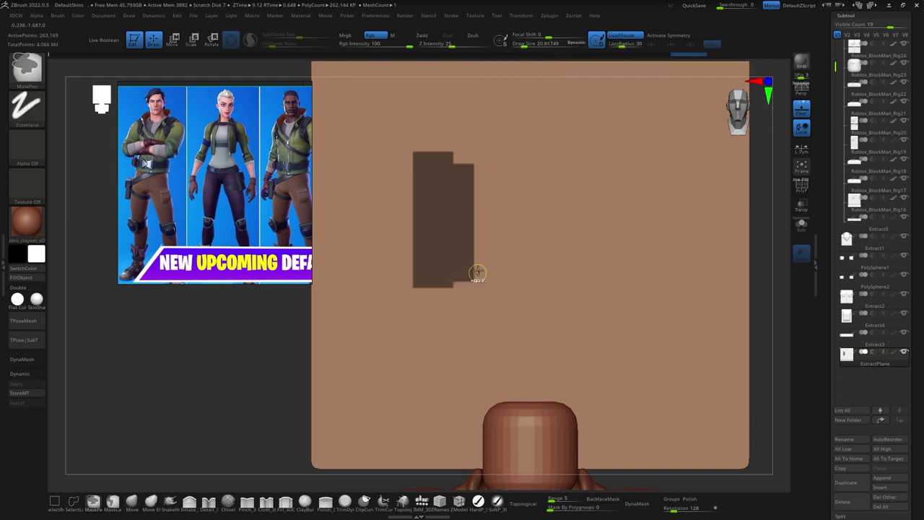
{"action": "key", "text": "space"}
{"action": "key", "text": "l"}
{"action": "left_click_drag", "start_coordinate": [484, 217], "coordinate": [554, 219]}
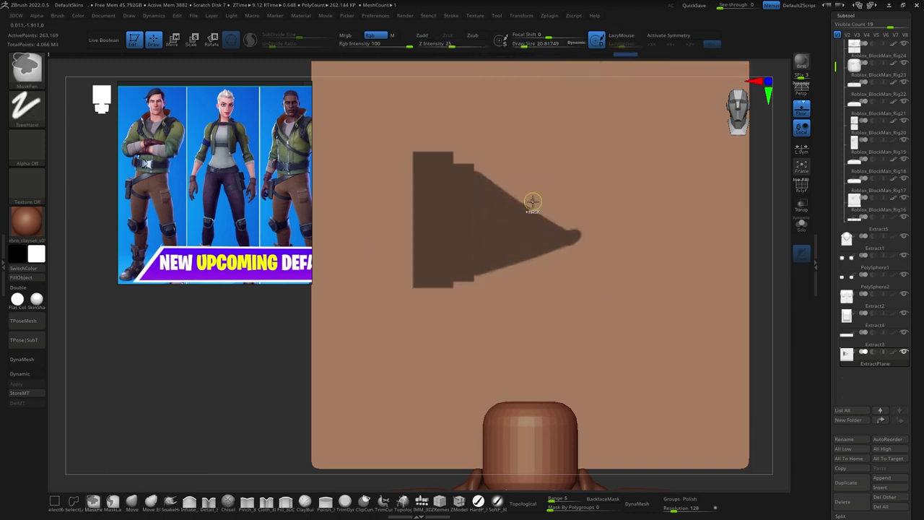
{"action": "scroll", "coordinate": [847, 483], "scroll_direction": "down", "scroll_amount": 3}
Extract the arrow mask into a new piece, clip its tip and smooth its edges.
{"action": "left_click", "coordinate": [844, 495]}
{"action": "right_click_drag", "start_coordinate": [623, 369], "coordinate": [557, 233], "text": "shift"}
{"action": "key", "text": "w"}
{"action": "right_click_drag", "start_coordinate": [567, 350], "coordinate": [643, 264], "text": "shift"}
{"action": "key", "text": "q"}
{"action": "key", "text": "ctrl+shift"}
{"action": "left_click_drag", "start_coordinate": [604, 273], "coordinate": [600, 206], "text": "ctrl+shift"}
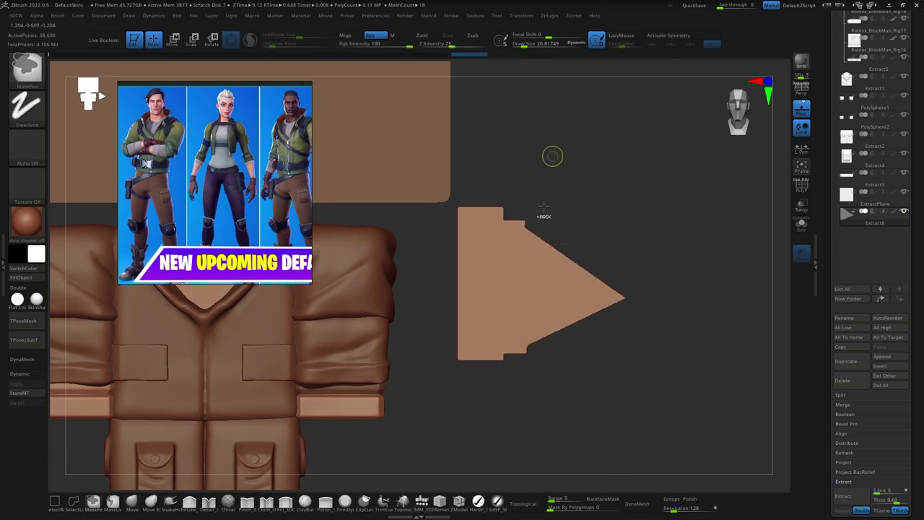
{"action": "right_click_drag", "start_coordinate": [640, 239], "coordinate": [599, 269], "text": "shift"}
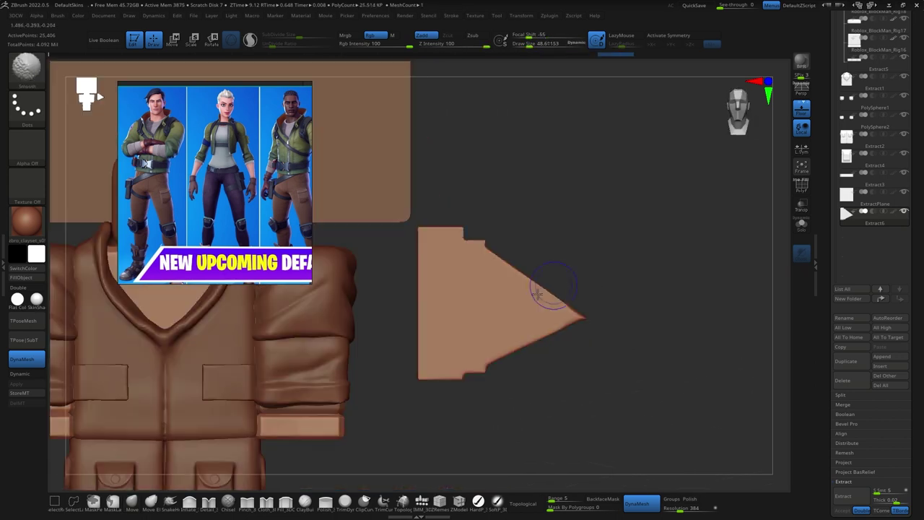
Move the arrow forward onto the jacket's chest strap.
{"action": "key", "text": "w"}
{"action": "right_click_drag", "start_coordinate": [549, 303], "coordinate": [433, 310]}
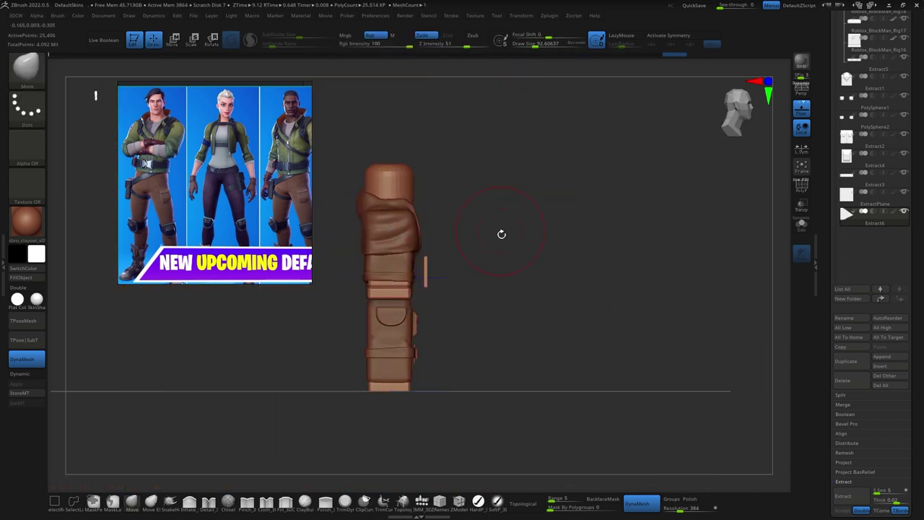
{"action": "left_click_drag", "start_coordinate": [425, 304], "coordinate": [425, 310]}
{"action": "mouse_move", "coordinate": [433, 260]}
{"action": "right_mouse_down"}
{"action": "mouse_move", "coordinate": [506, 238]}
{"action": "mouse_move", "coordinate": [531, 259]}
{"action": "right_mouse_up"}
{"action": "key", "text": "q"}
Polish the arrow buckle's surface with Deformation > Polish.
{"action": "left_click", "coordinate": [852, 145]}
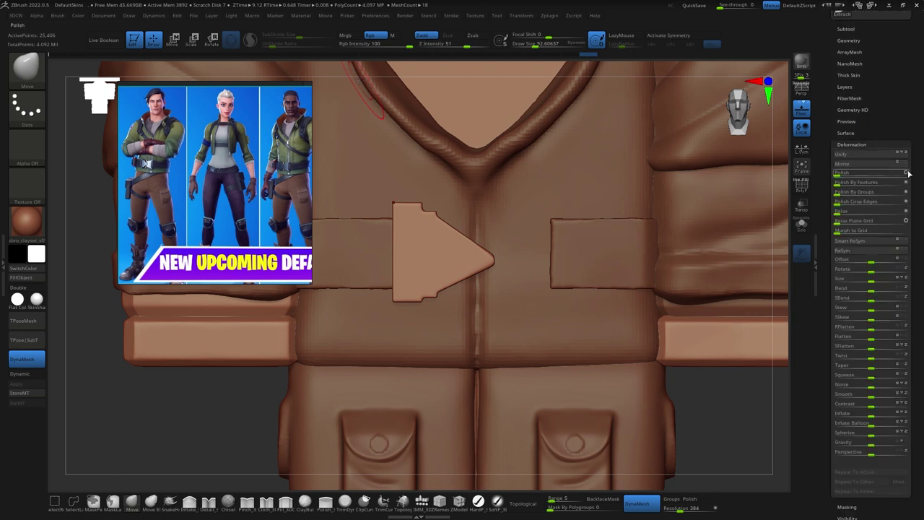
{"action": "left_click_drag", "start_coordinate": [909, 174], "coordinate": [894, 169]}
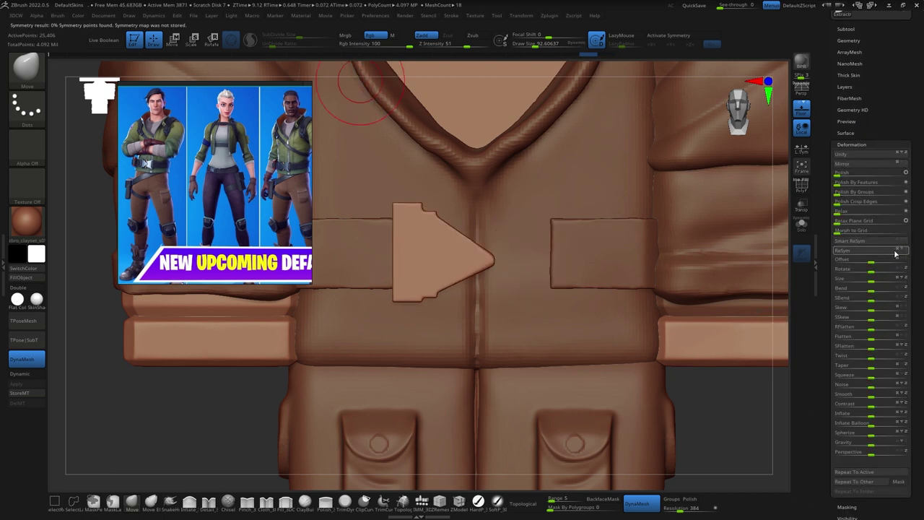
{"action": "scroll", "coordinate": [690, 423], "scroll_direction": "down", "scroll_amount": 3}
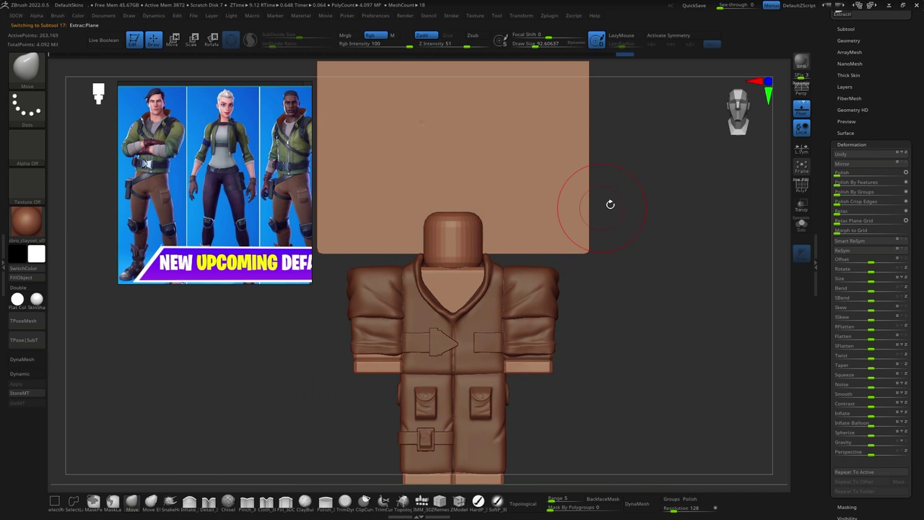
Pick the MaskCurve brush and view the character from the front-top.
{"action": "key", "text": "b"}
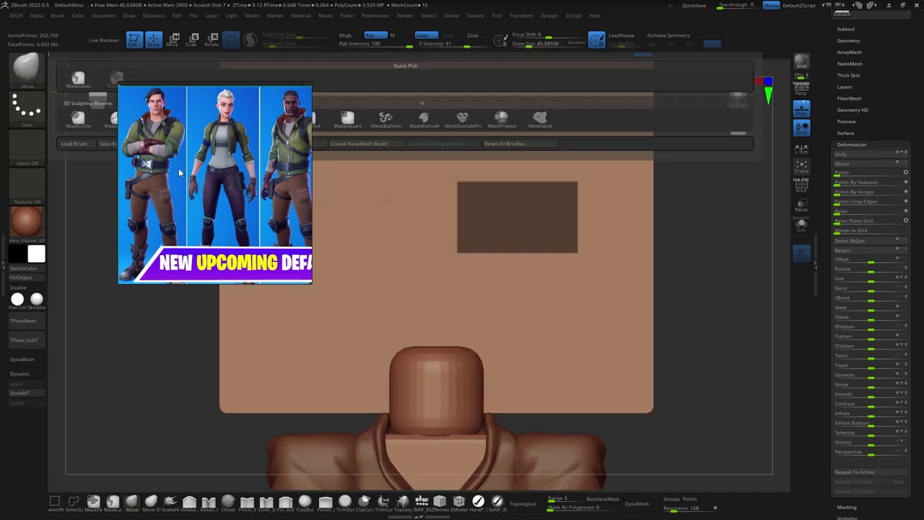
{"action": "key", "text": "m"}
{"action": "key", "text": "c"}
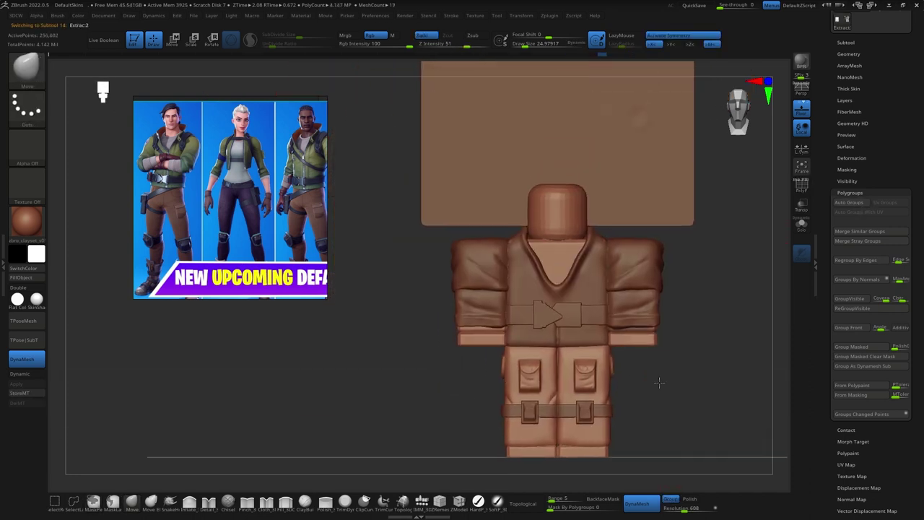
{"action": "left_click_drag", "start_coordinate": [679, 354], "coordinate": [526, 297]}
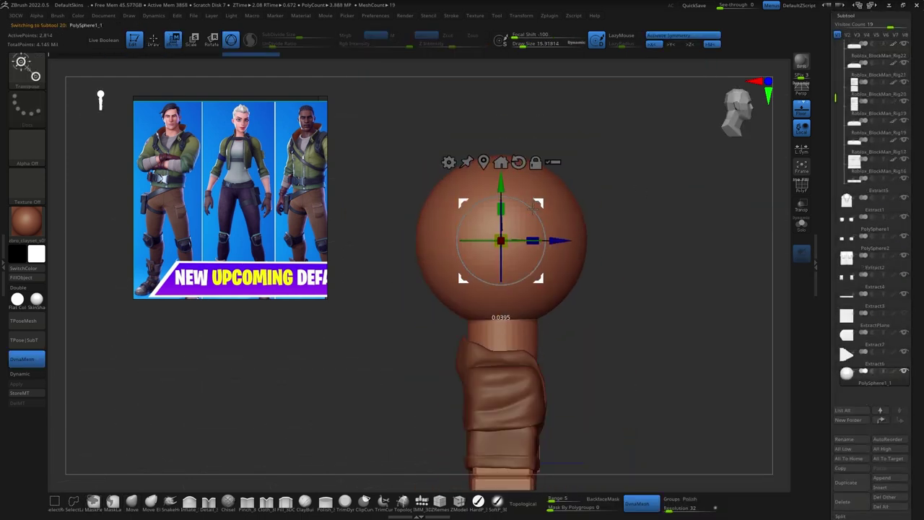
Check the hair sphere's placement on the head from front, back and above.
{"action": "left_click_drag", "start_coordinate": [471, 278], "coordinate": [500, 284], "text": "shift"}
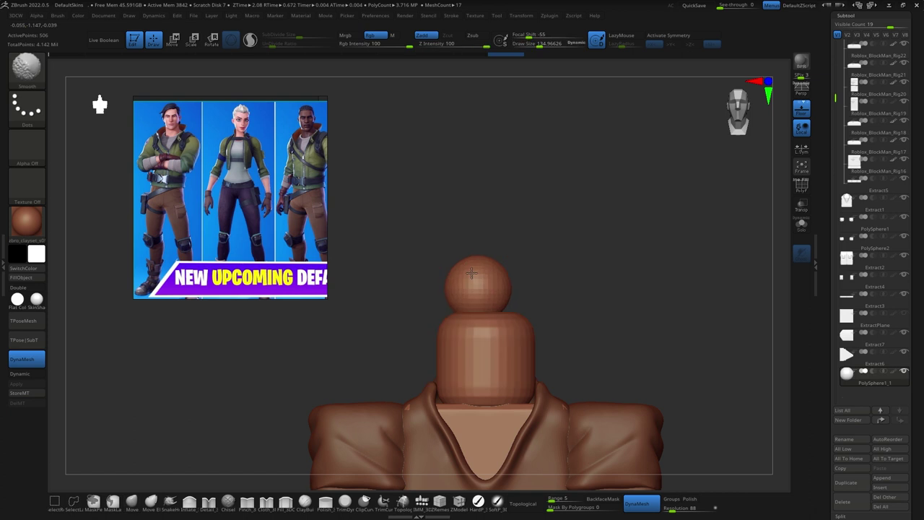
{"action": "mouse_move", "coordinate": [500, 256]}
{"action": "left_mouse_down"}
{"action": "mouse_move", "coordinate": [653, 167]}
{"action": "mouse_move", "coordinate": [631, 175]}
{"action": "mouse_move", "coordinate": [578, 144]}
{"action": "mouse_move", "coordinate": [482, 248]}
{"action": "left_mouse_up"}
{"action": "key", "text": "w"}
{"action": "key", "text": "q"}
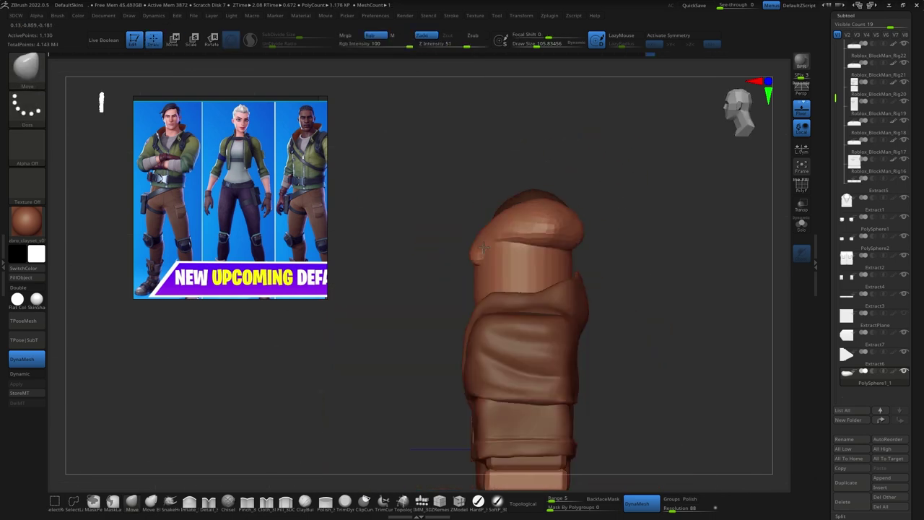
{"action": "left_click_drag", "start_coordinate": [552, 247], "coordinate": [512, 254]}
{"action": "left_click_drag", "start_coordinate": [581, 239], "coordinate": [520, 302]}
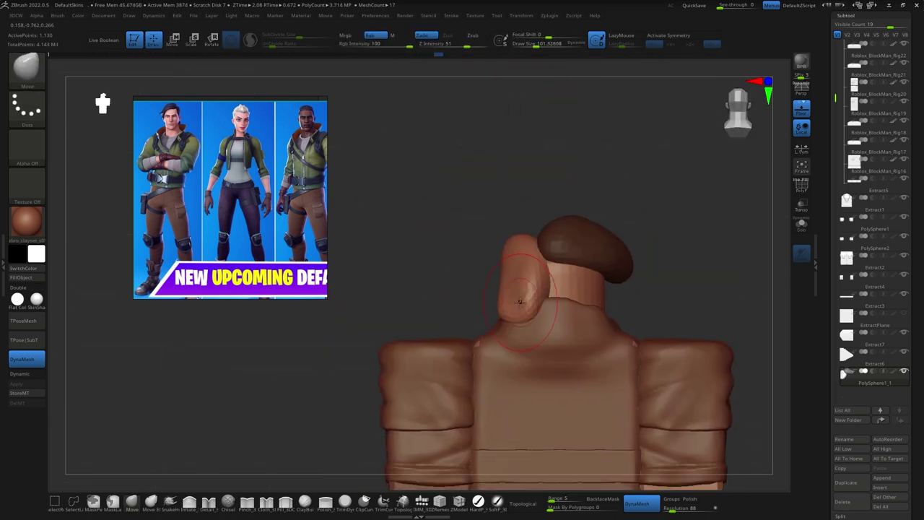
{"action": "left_click_drag", "start_coordinate": [604, 199], "coordinate": [560, 231]}
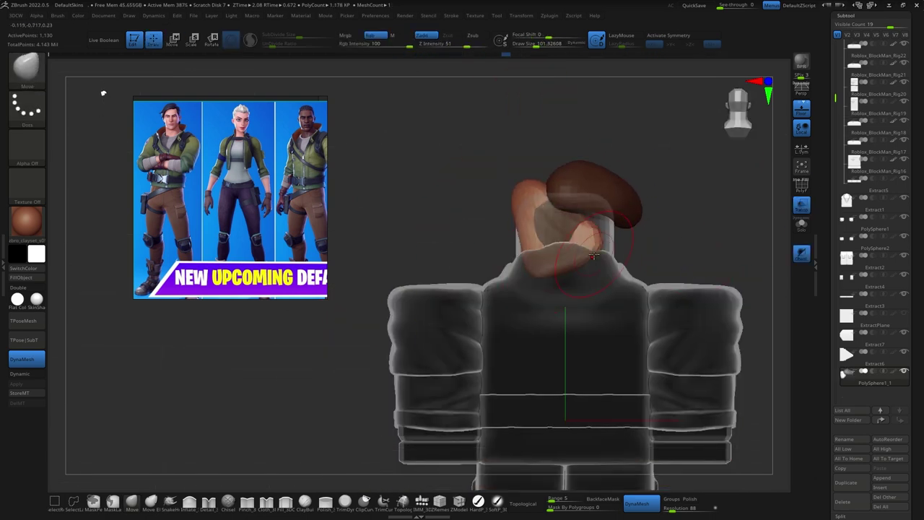
{"action": "left_click_drag", "start_coordinate": [650, 180], "coordinate": [642, 434], "text": "shift"}
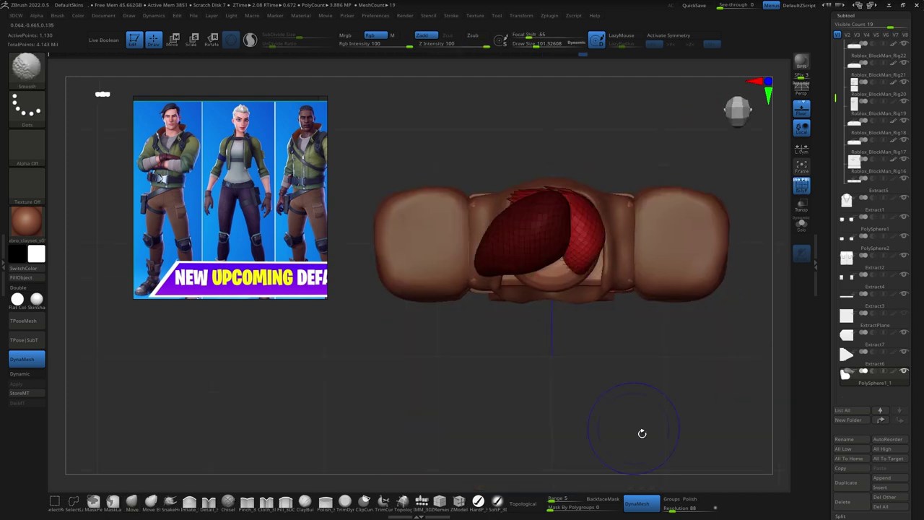
Open the polygroup settings and turn the character to a three-quarter view.
{"action": "left_click", "coordinate": [846, 16]}
{"action": "left_click", "coordinate": [850, 167]}
{"action": "mouse_move", "coordinate": [628, 159]}
{"action": "left_mouse_down"}
{"action": "mouse_move", "coordinate": [573, 164]}
{"action": "mouse_move", "coordinate": [578, 182]}
{"action": "mouse_move", "coordinate": [499, 205]}
{"action": "left_mouse_up"}
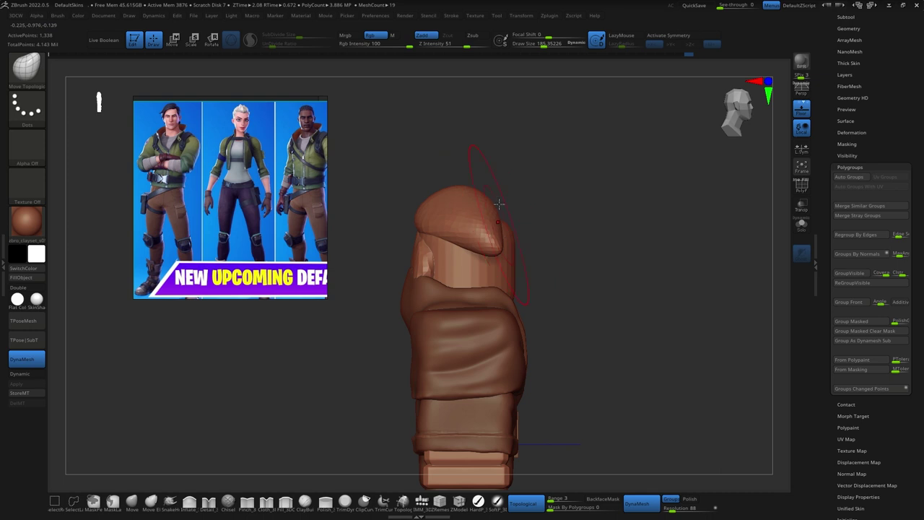
{"action": "mouse_move", "coordinate": [452, 243]}
{"action": "right_mouse_down"}
{"action": "mouse_move", "coordinate": [609, 229]}
{"action": "mouse_move", "coordinate": [666, 151]}
{"action": "mouse_move", "coordinate": [613, 125]}
{"action": "mouse_move", "coordinate": [572, 210]}
{"action": "mouse_move", "coordinate": [599, 155]}
{"action": "mouse_move", "coordinate": [526, 207]}
{"action": "mouse_move", "coordinate": [558, 184]}
{"action": "right_mouse_up"}
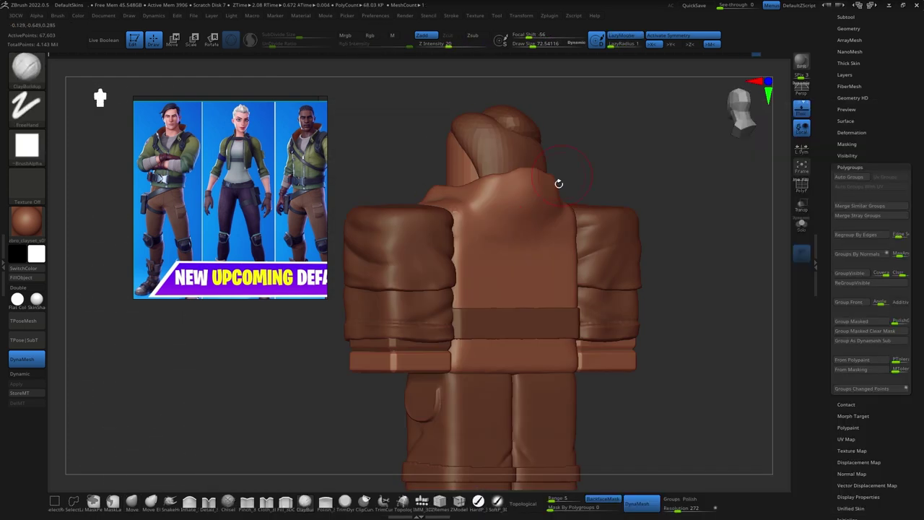
{"action": "mouse_move", "coordinate": [460, 211]}
{"action": "right_mouse_down"}
{"action": "mouse_move", "coordinate": [610, 211]}
{"action": "mouse_move", "coordinate": [697, 372]}
{"action": "right_mouse_up"}
{"action": "key", "text": "b"}
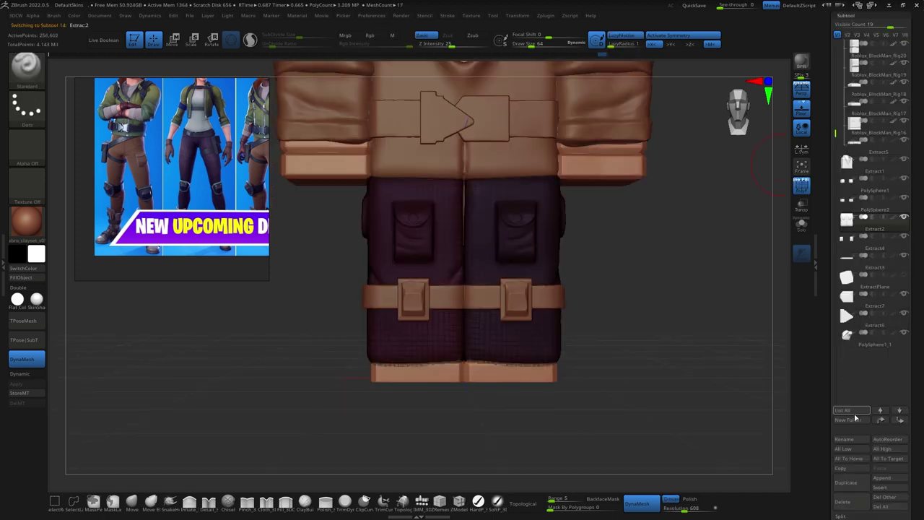
Split the extracted piece into separate parts and turn to a side view of the pants.
{"action": "left_click", "coordinate": [805, 437]}
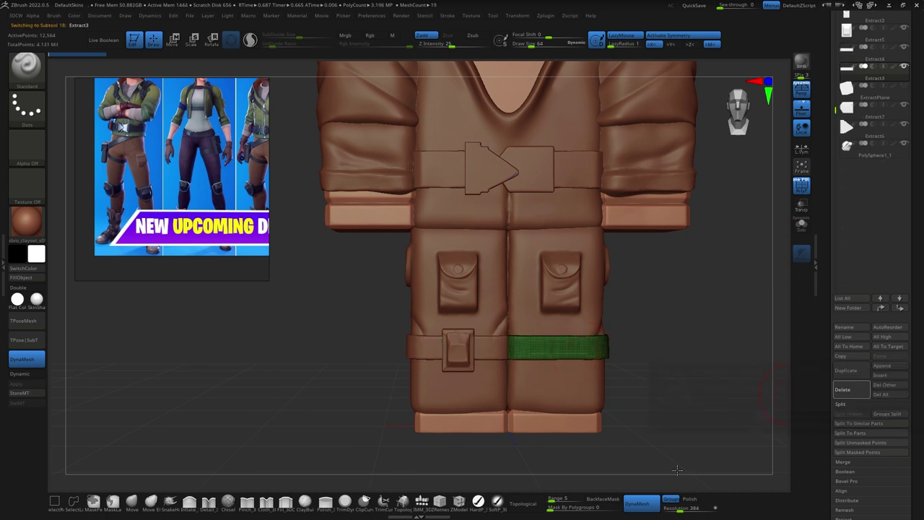
{"action": "left_click", "coordinate": [758, 413]}
{"action": "left_click", "coordinate": [769, 108]}
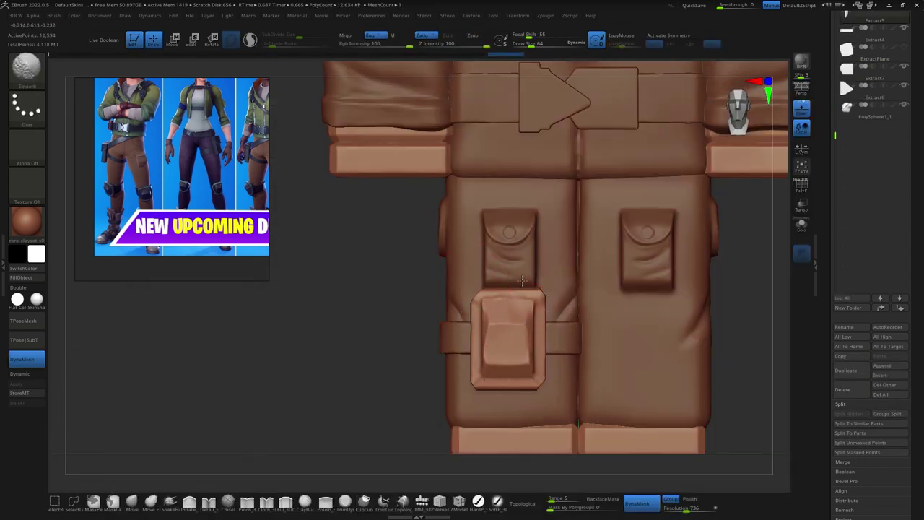
Reposition the small flap pocket with the move gizmo and check it from the front and side.
{"action": "key", "text": "b"}
{"action": "key", "text": "w"}
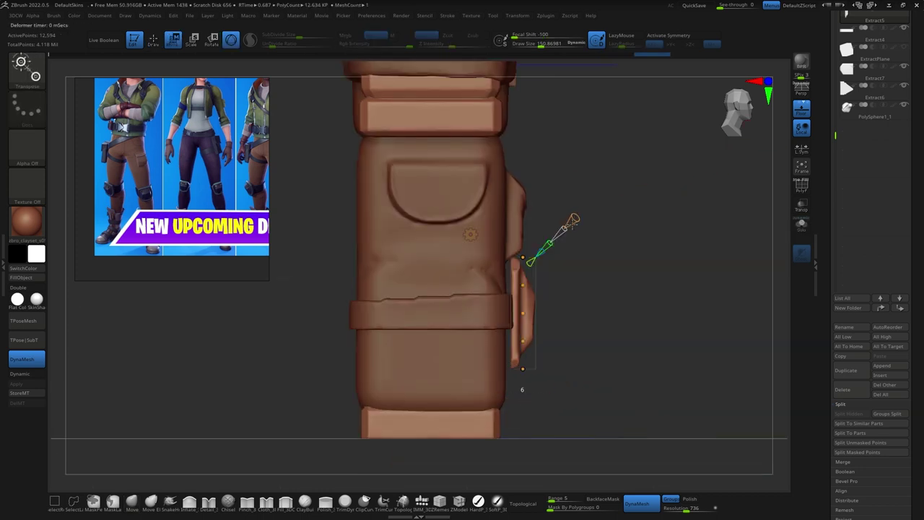
{"action": "key", "text": "b"}
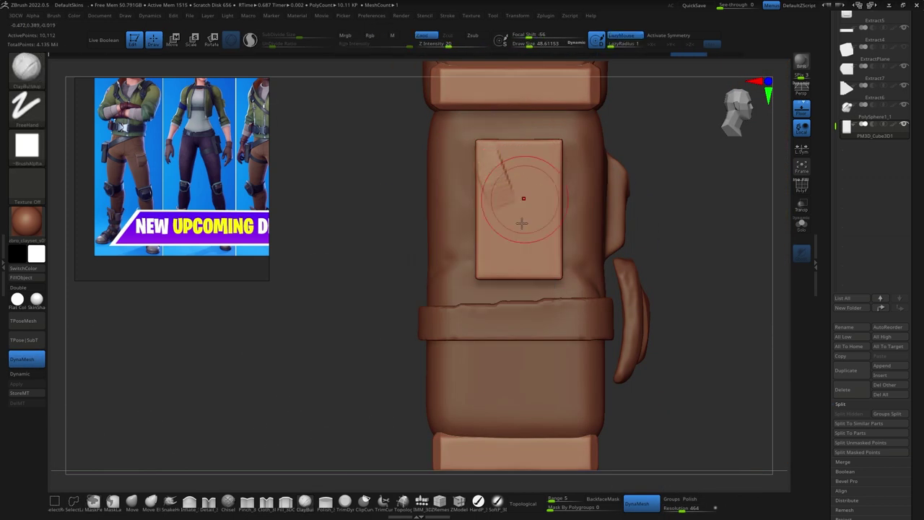
{"action": "right_click_drag", "start_coordinate": [538, 209], "coordinate": [534, 142]}
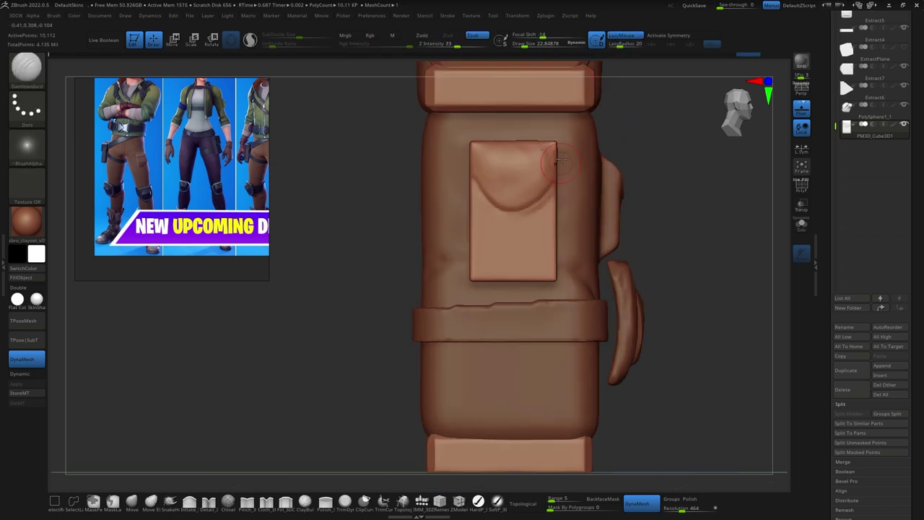
{"action": "right_click_drag", "start_coordinate": [499, 205], "coordinate": [573, 161]}
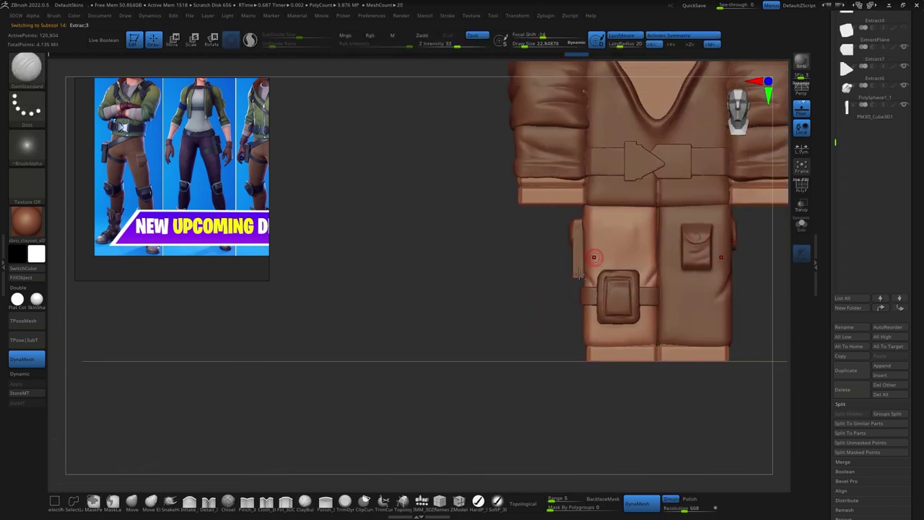
Mask a diagonal strap and a horizontal band across the left thigh, trimming stray mask.
{"action": "left_click", "coordinate": [43, 112]}
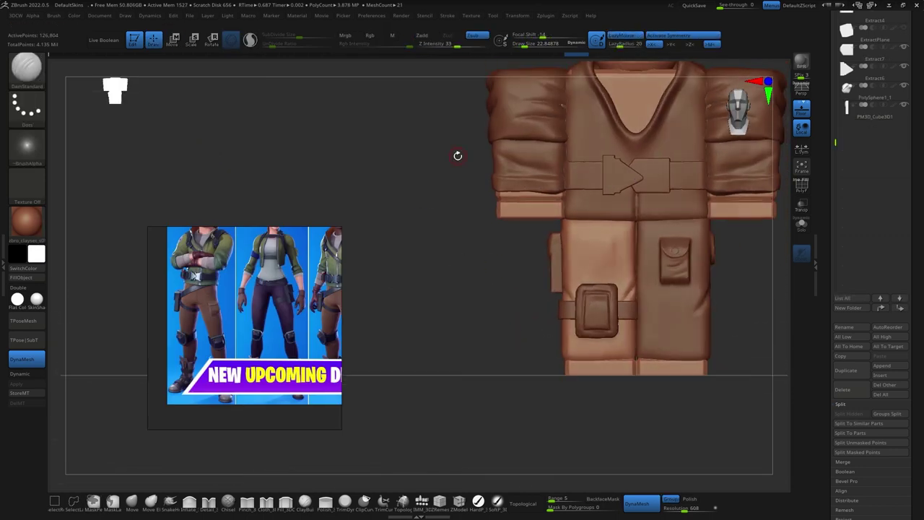
{"action": "left_click_drag", "start_coordinate": [458, 156], "coordinate": [501, 248]}
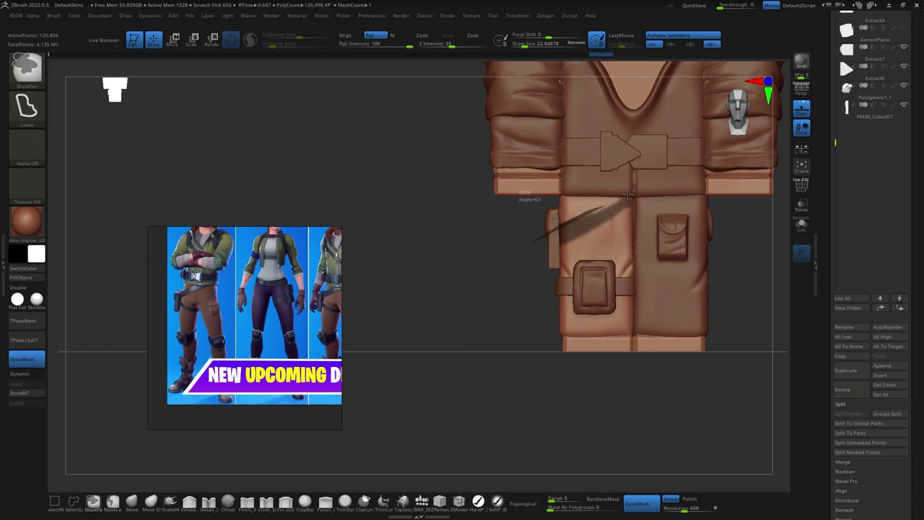
{"action": "right_click_drag", "start_coordinate": [728, 119], "coordinate": [637, 198], "text": "ctrl"}
{"action": "left_click_drag", "start_coordinate": [479, 250], "coordinate": [459, 333]}
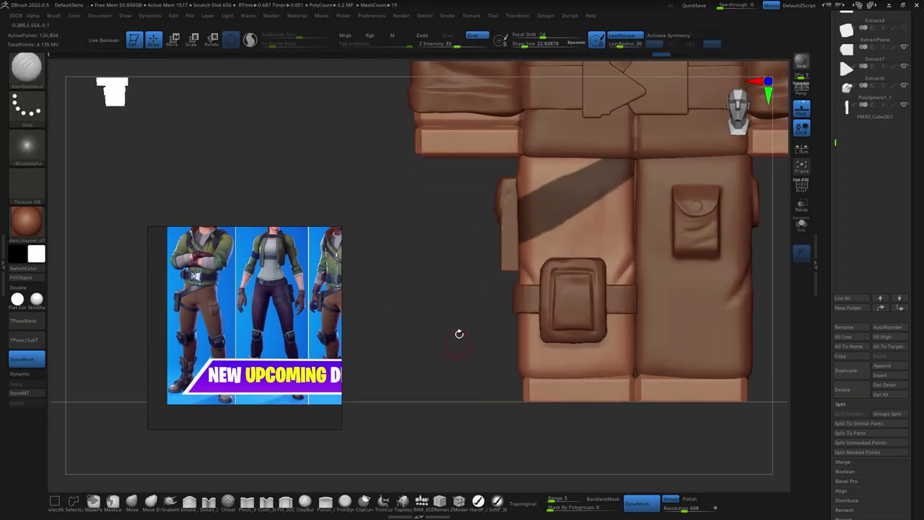
{"action": "left_click_drag", "start_coordinate": [621, 293], "coordinate": [710, 322], "text": "ctrl"}
{"action": "left_click_drag", "start_coordinate": [642, 324], "coordinate": [773, 346], "text": "ctrl"}
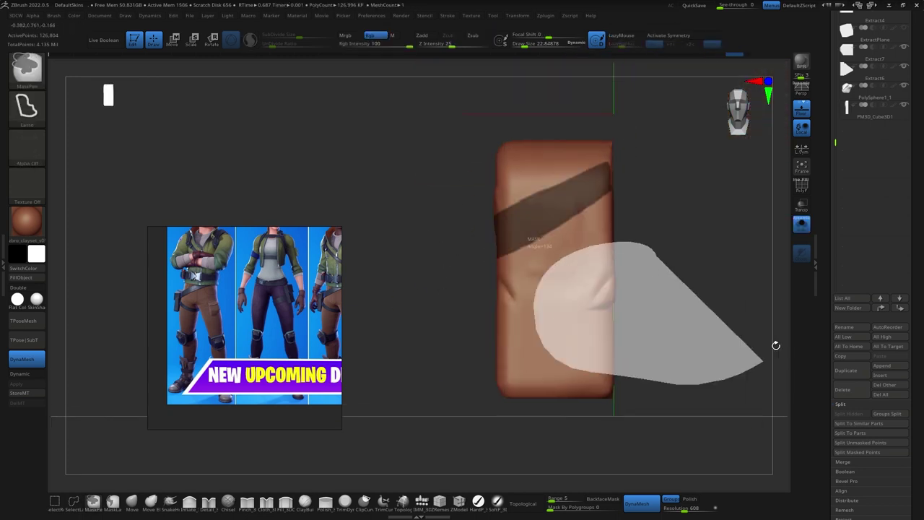
{"action": "left_click_drag", "start_coordinate": [446, 289], "coordinate": [655, 326], "text": "ctrl"}
{"action": "left_click_drag", "start_coordinate": [449, 102], "coordinate": [613, 259], "text": "ctrl+alt"}
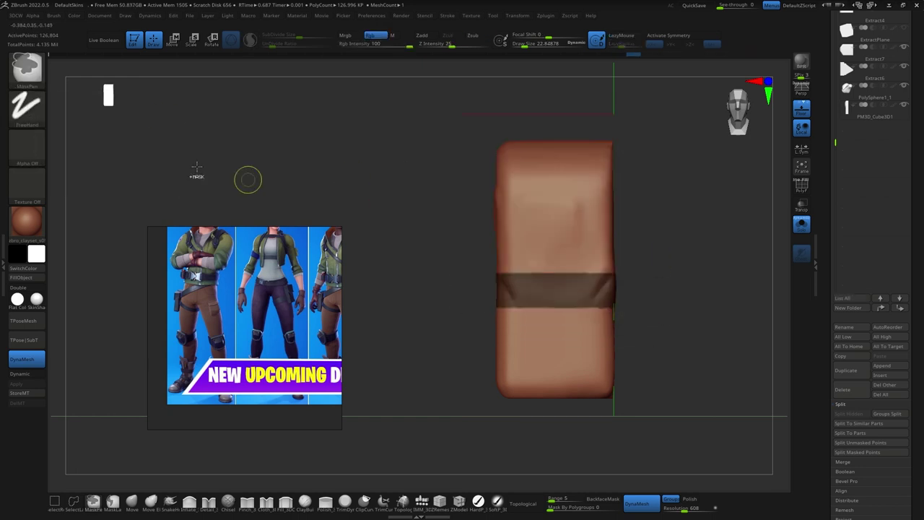
With the full character shown, re-mask the diagonal strap across the left thigh.
{"action": "left_click", "coordinate": [239, 142], "text": "ctrl+shift"}
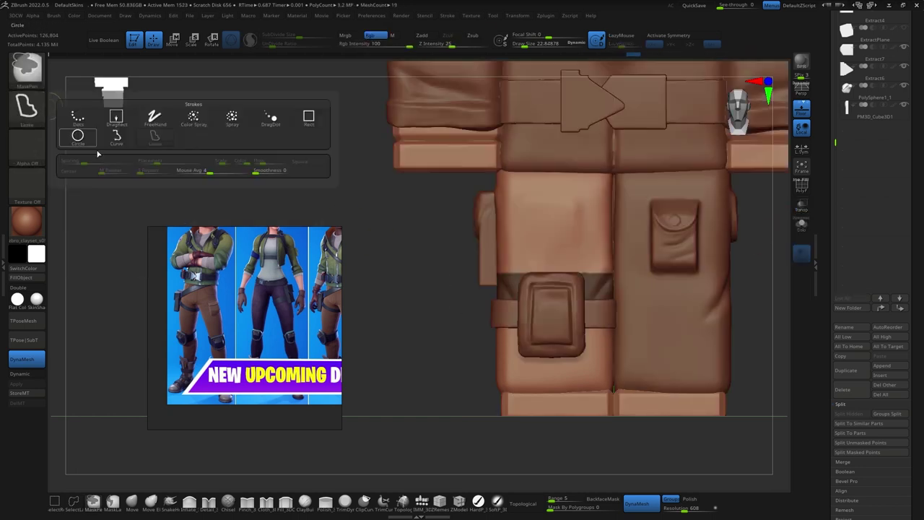
{"action": "left_click_drag", "start_coordinate": [451, 244], "coordinate": [410, 246], "text": "alt"}
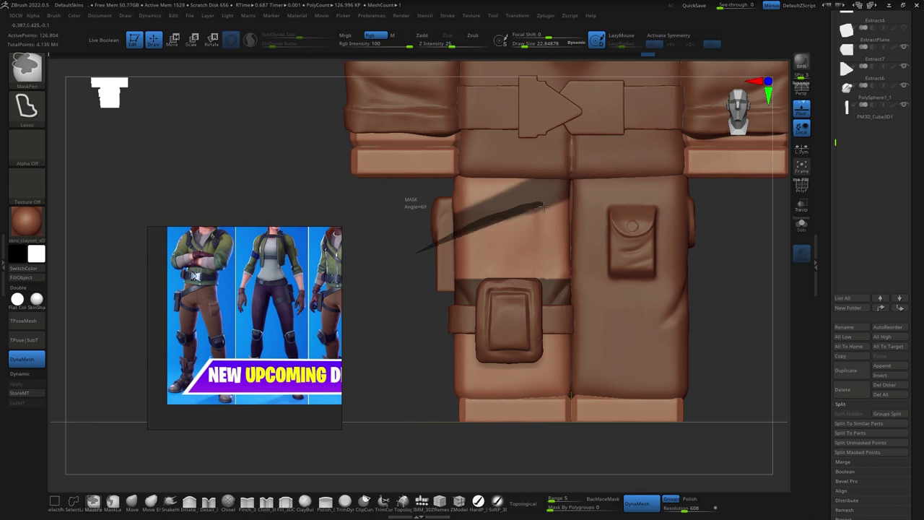
{"action": "left_click_drag", "start_coordinate": [543, 207], "coordinate": [543, 206], "text": "ctrl"}
{"action": "left_click_drag", "start_coordinate": [549, 217], "coordinate": [693, 304], "text": "alt"}
{"action": "left_click_drag", "start_coordinate": [514, 336], "coordinate": [486, 279], "text": "ctrl"}
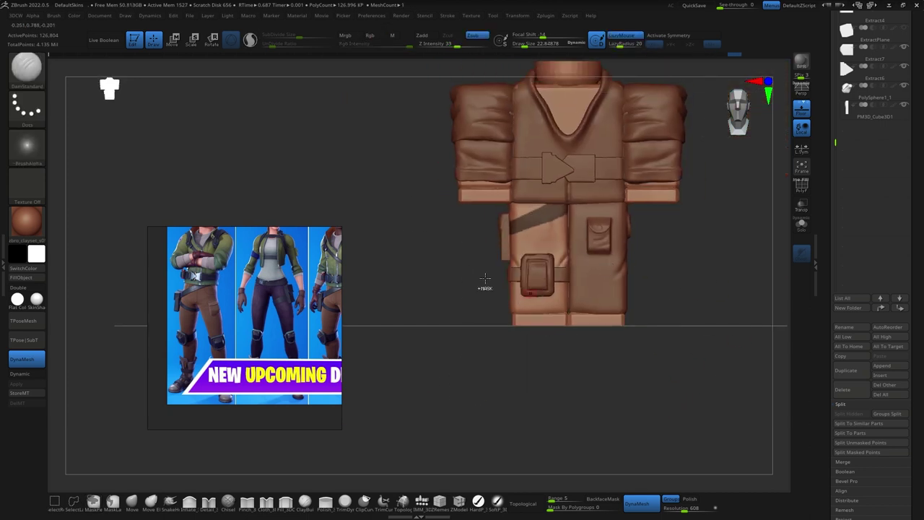
Extract the masked bands as a new strap piece, solo it and ZRemesh it.
{"action": "left_click_drag", "start_coordinate": [603, 261], "coordinate": [543, 373], "text": "ctrl"}
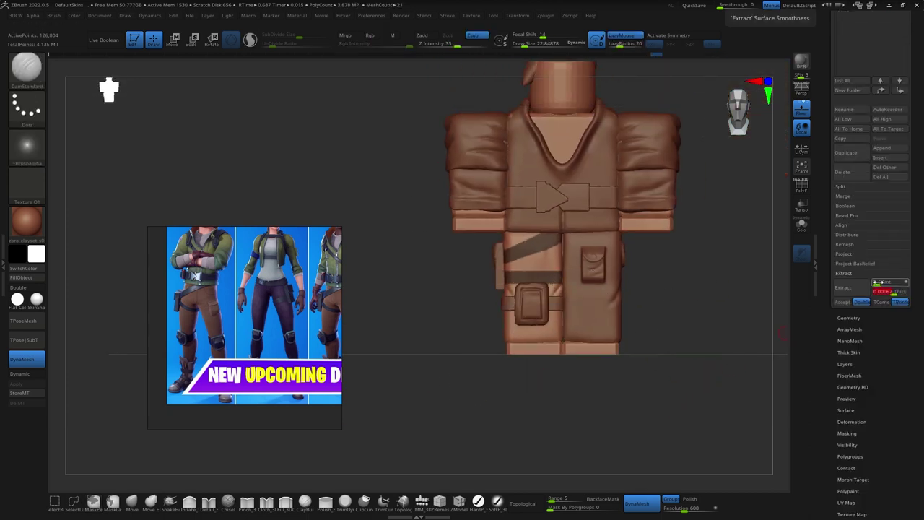
{"action": "left_click", "coordinate": [801, 224]}
{"action": "left_click_drag", "start_coordinate": [785, 176], "coordinate": [722, 217]}
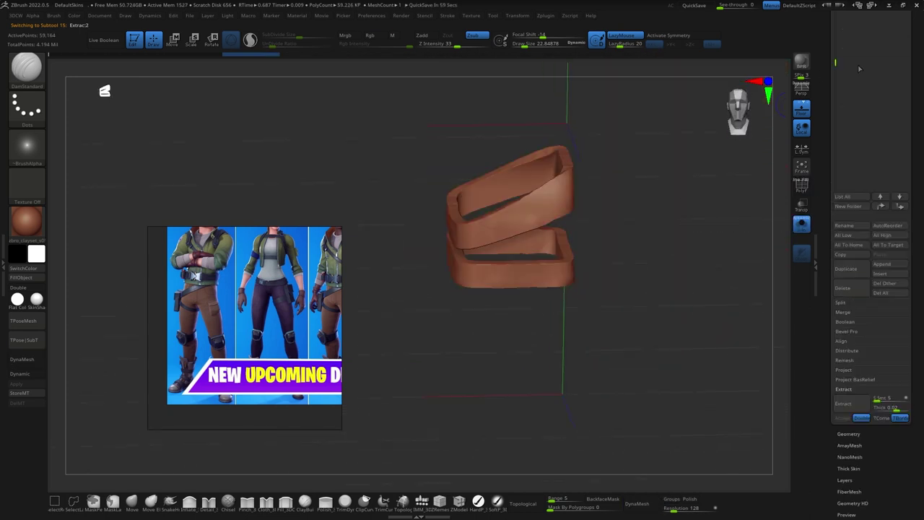
{"action": "left_click", "coordinate": [852, 53]}
{"action": "left_click", "coordinate": [849, 65]}
{"action": "left_click", "coordinate": [849, 232]}
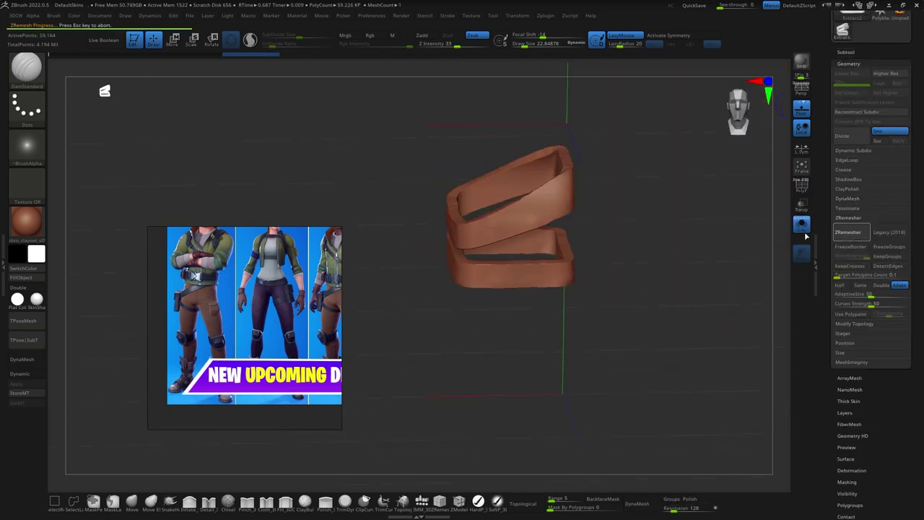
{"action": "mouse_move", "coordinate": [705, 436]}
{"action": "left_mouse_down"}
{"action": "mouse_move", "coordinate": [754, 371]}
{"action": "mouse_move", "coordinate": [723, 422]}
{"action": "mouse_move", "coordinate": [722, 340]}
{"action": "mouse_move", "coordinate": [686, 268]}
{"action": "mouse_move", "coordinate": [618, 275]}
{"action": "mouse_move", "coordinate": [620, 231]}
{"action": "mouse_move", "coordinate": [641, 409]}
{"action": "left_mouse_up"}
{"action": "key", "text": "b"}
{"action": "key", "text": "h"}
{"action": "key", "text": "p"}
{"action": "left_click", "coordinate": [620, 231], "text": "alt"}
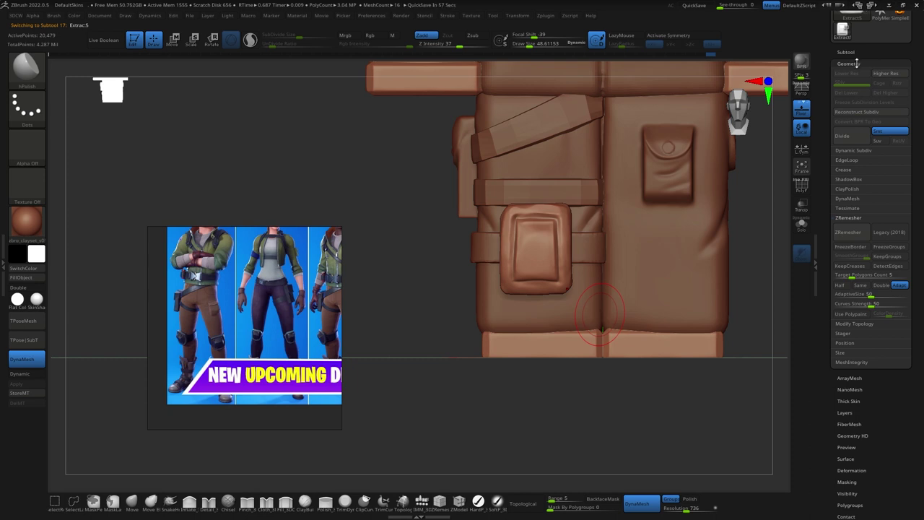
Build up padded clay along the belt pouch's left and bottom edges with ClayBuildup.
{"action": "left_click_drag", "start_coordinate": [802, 216], "coordinate": [819, 298]}
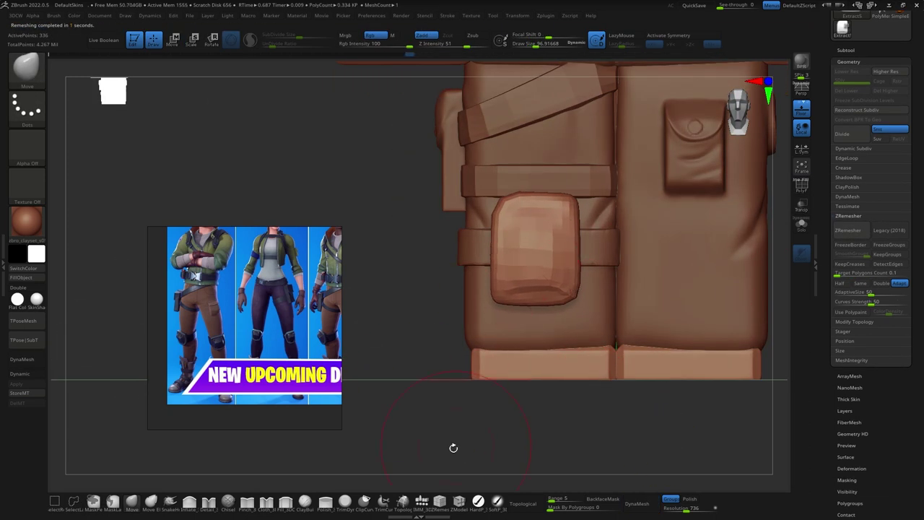
{"action": "key", "text": "b"}
{"action": "key", "text": "c"}
{"action": "key", "text": "b"}
{"action": "left_click_drag", "start_coordinate": [517, 205], "coordinate": [551, 291]}
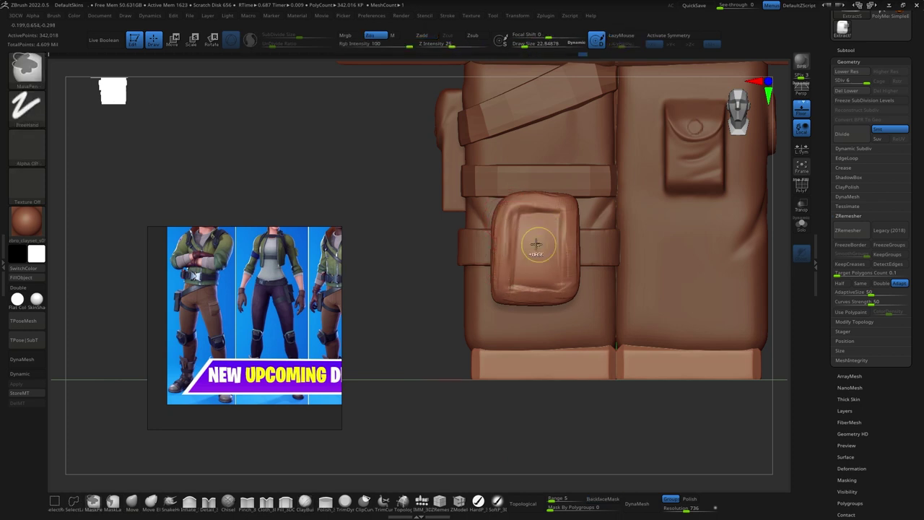
{"action": "right_click_drag", "start_coordinate": [542, 205], "coordinate": [552, 282]}
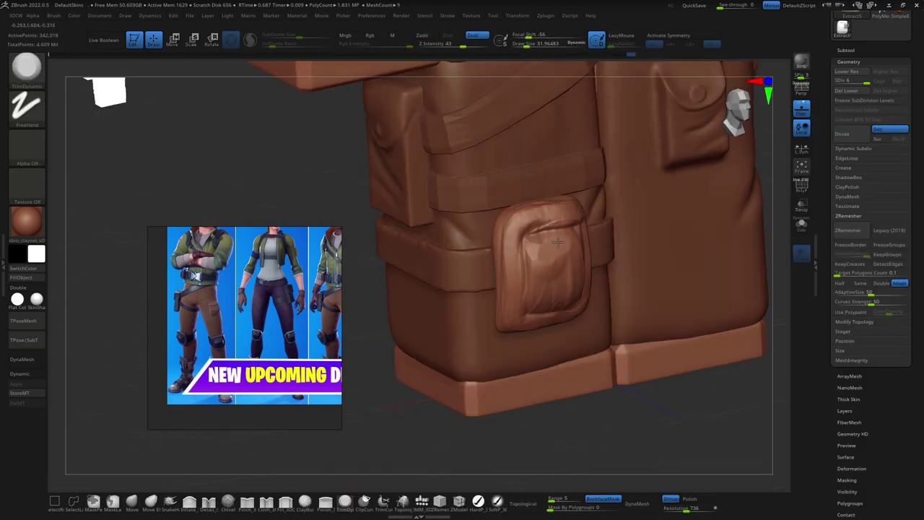
{"action": "key", "text": "b"}
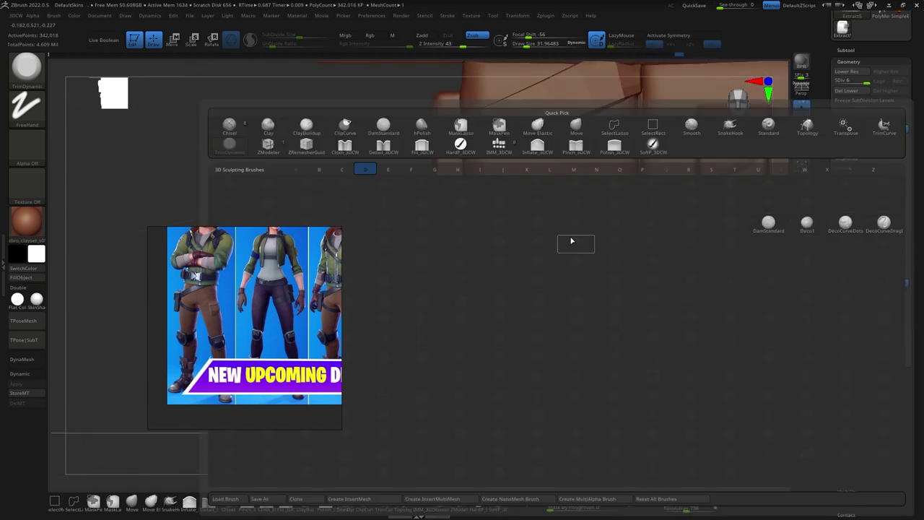
{"action": "key", "text": "c"}
{"action": "key", "text": "b"}
Crease the pouch sides with DamStandard and polish its surface with hPolish.
{"action": "right_click_drag", "start_coordinate": [453, 277], "coordinate": [526, 332]}
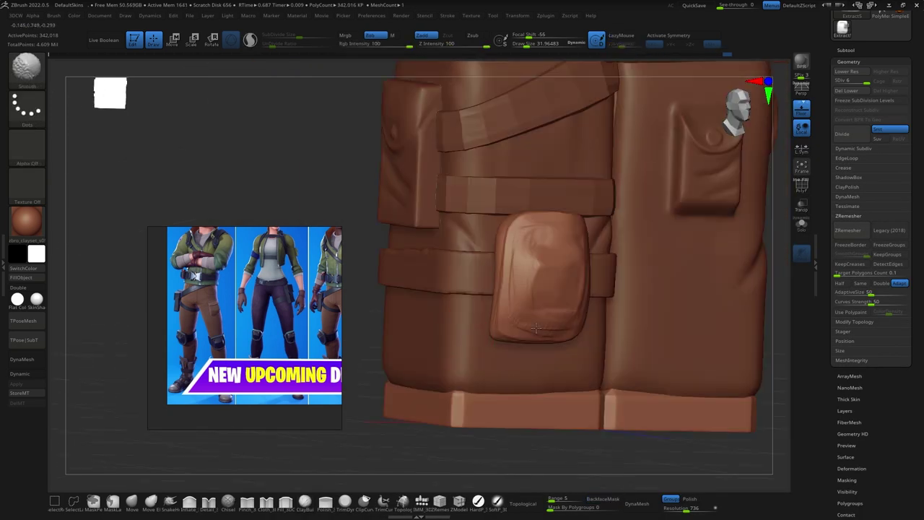
{"action": "key", "text": "b"}
{"action": "key", "text": "d"}
{"action": "key", "text": "s"}
{"action": "right_click_drag", "start_coordinate": [591, 265], "coordinate": [593, 298], "text": "shift"}
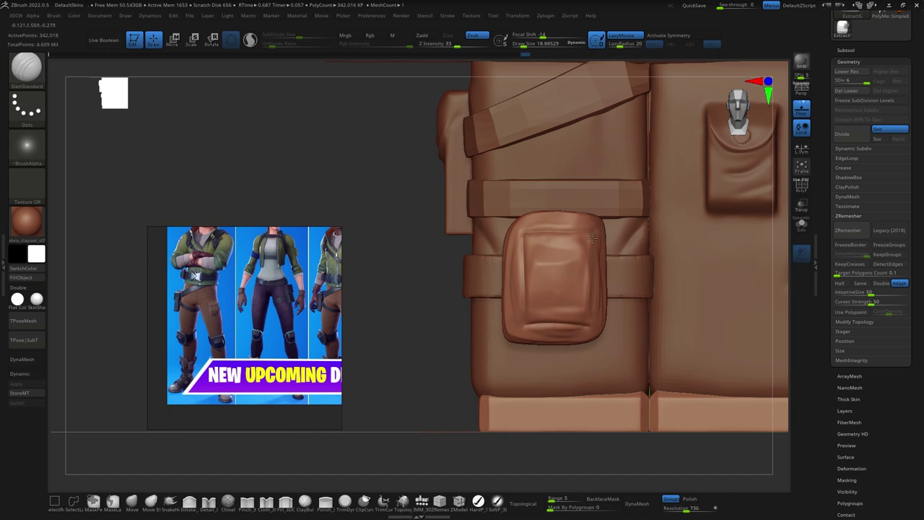
{"action": "key", "text": "b"}
{"action": "key", "text": "h"}
{"action": "key", "text": "p"}
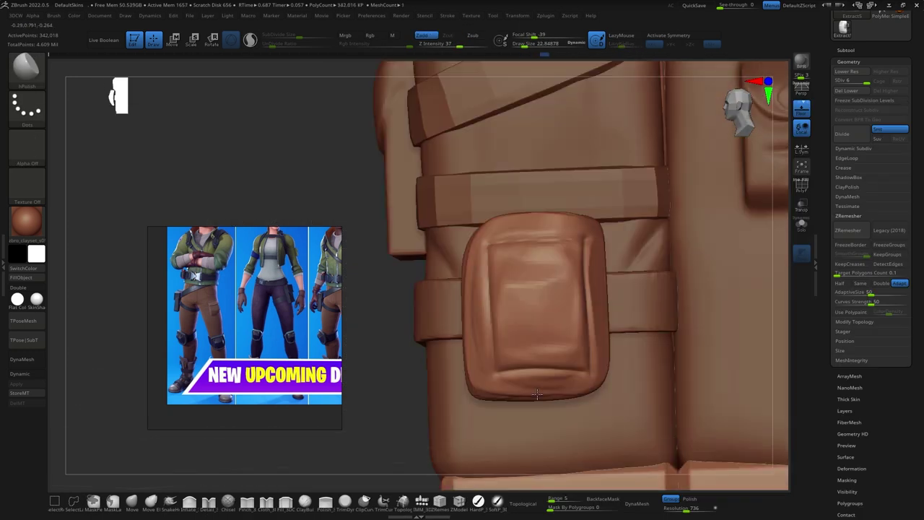
{"action": "mouse_move", "coordinate": [592, 238]}
{"action": "right_mouse_down"}
{"action": "mouse_move", "coordinate": [689, 66]}
{"action": "mouse_move", "coordinate": [688, 290]}
{"action": "right_mouse_up"}
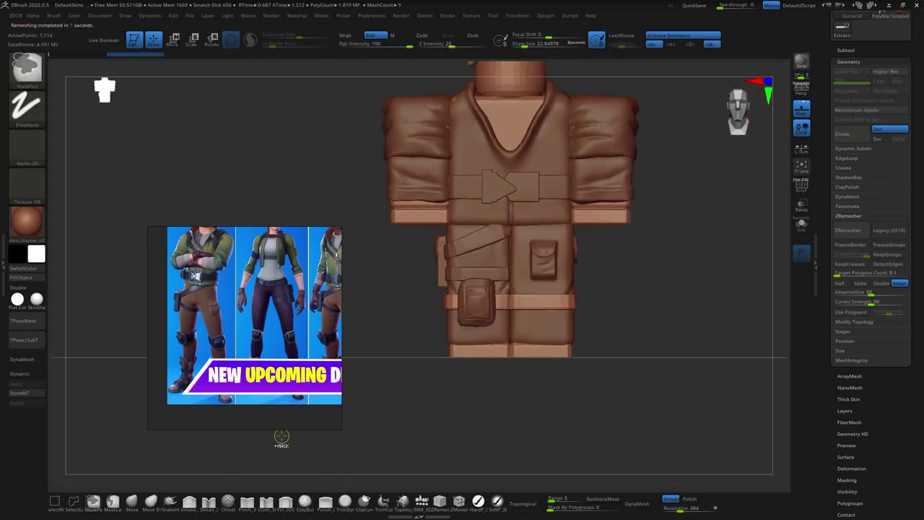
{"action": "mouse_move", "coordinate": [751, 318]}
{"action": "left_mouse_down"}
{"action": "mouse_move", "coordinate": [724, 361]}
{"action": "mouse_move", "coordinate": [628, 452]}
{"action": "left_mouse_up"}
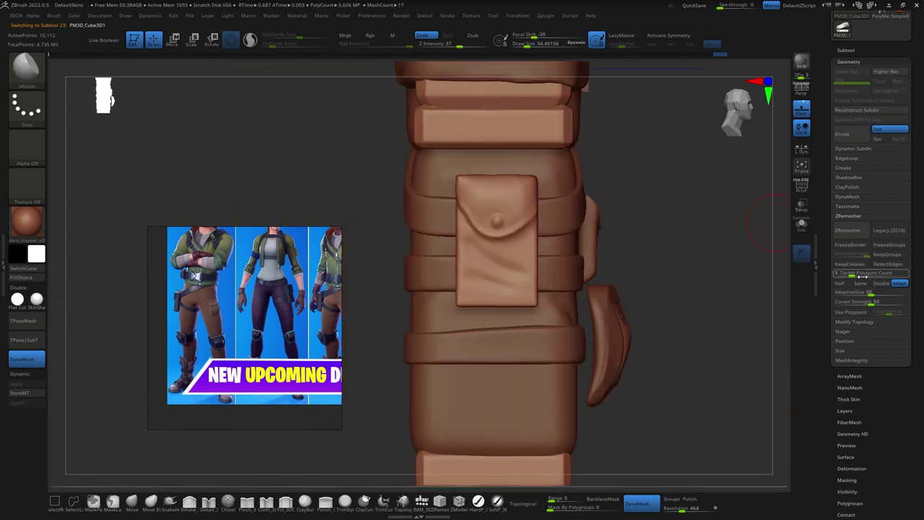
Carve a crease into the side pocket plate with the DamStandard brush.
{"action": "key", "text": "b"}
{"action": "key", "text": "d"}
{"action": "key", "text": "s"}
{"action": "left_click_drag", "start_coordinate": [462, 180], "coordinate": [498, 242]}
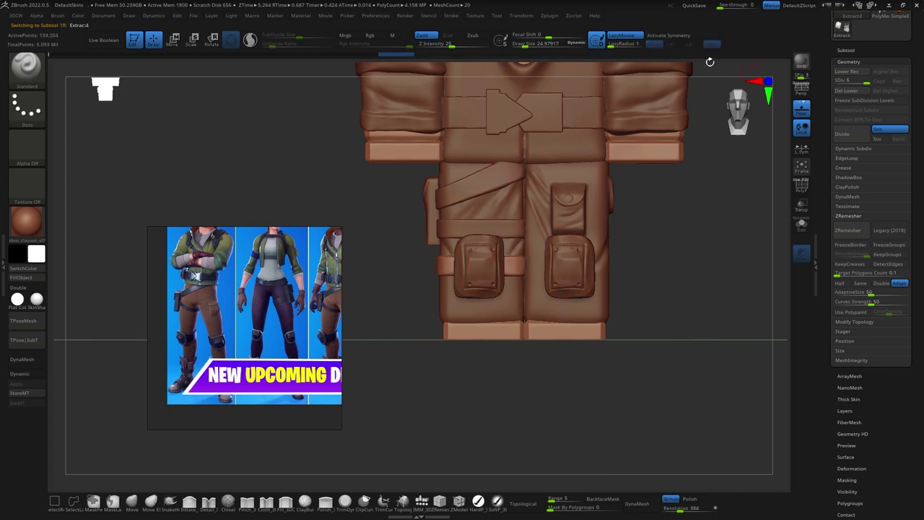
{"action": "key", "text": "shift"}
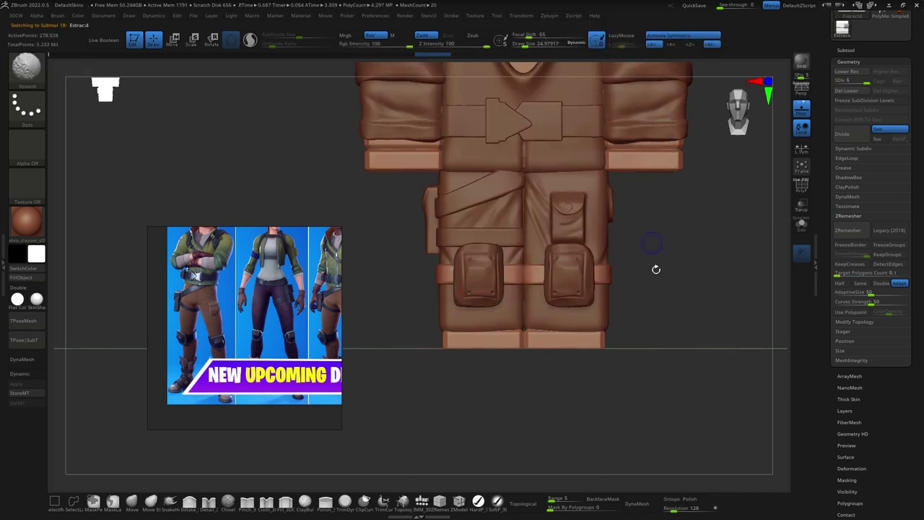
Isolate the arrow buckle piece and run ZRemesher on it from Geometry.
{"action": "left_click", "coordinate": [850, 504]}
{"action": "key", "text": "f"}
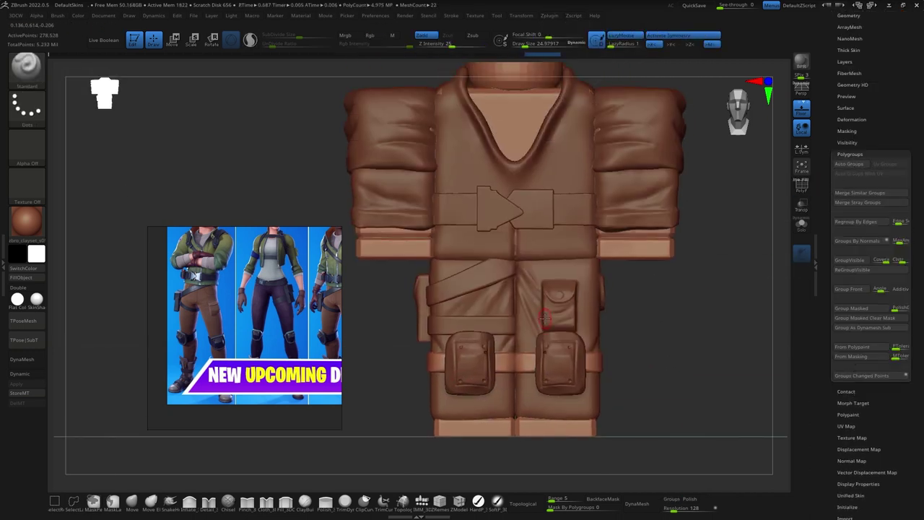
{"action": "left_click", "coordinate": [495, 227], "text": "ctrl+shift"}
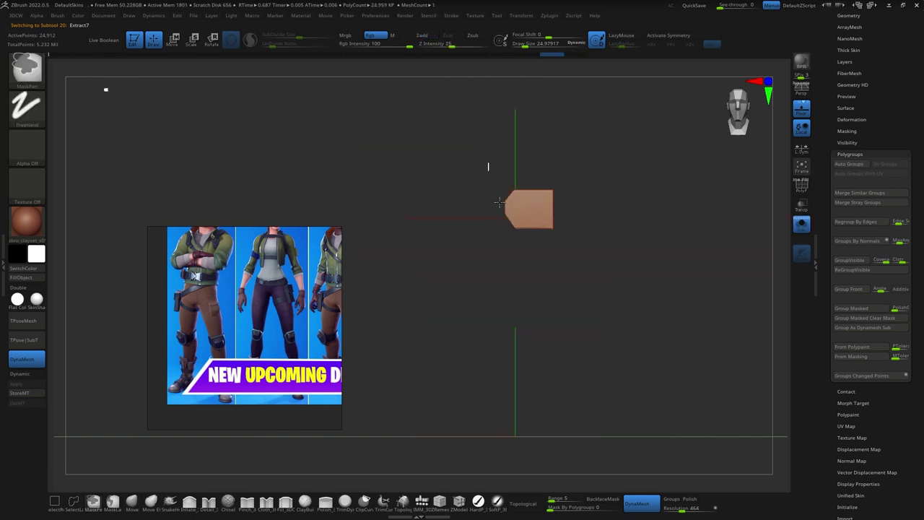
{"action": "left_click_drag", "start_coordinate": [650, 361], "coordinate": [686, 376], "text": "ctrl+shift"}
{"action": "left_click", "coordinate": [526, 205], "text": "ctrl+shift"}
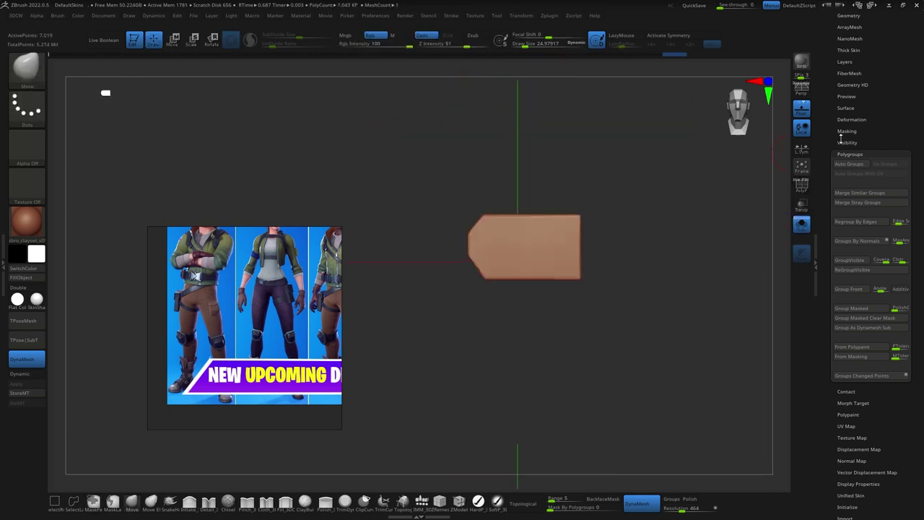
{"action": "left_click", "coordinate": [849, 15]}
{"action": "left_click", "coordinate": [848, 185]}
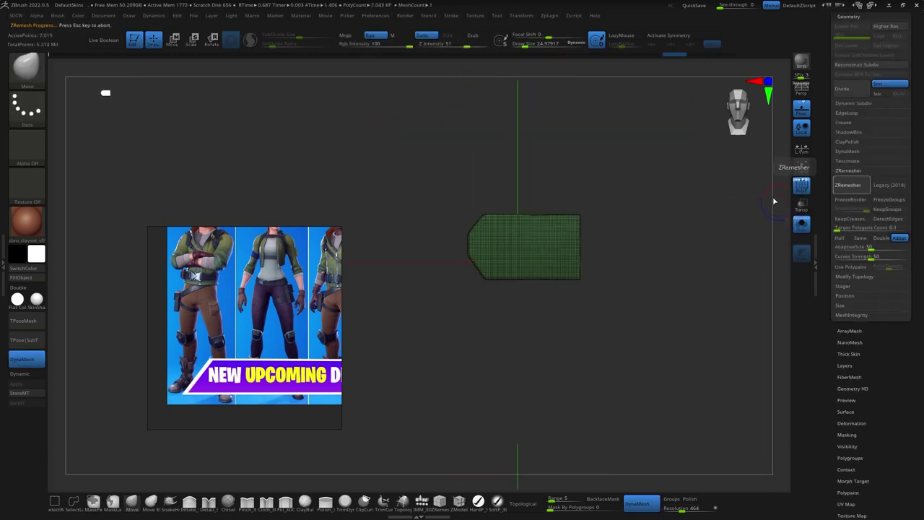
{"action": "left_click", "coordinate": [801, 223]}
{"action": "key", "text": "ctrl+z"}
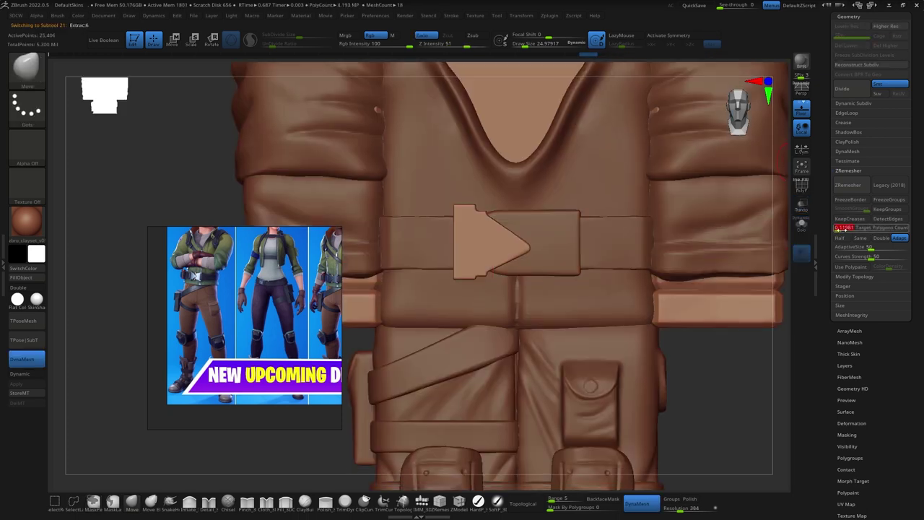
Save the project and inspect the buckle's new topology with PolyF, then frame the model.
{"action": "key", "text": "ctrl+s"}
{"action": "key", "text": "Return"}
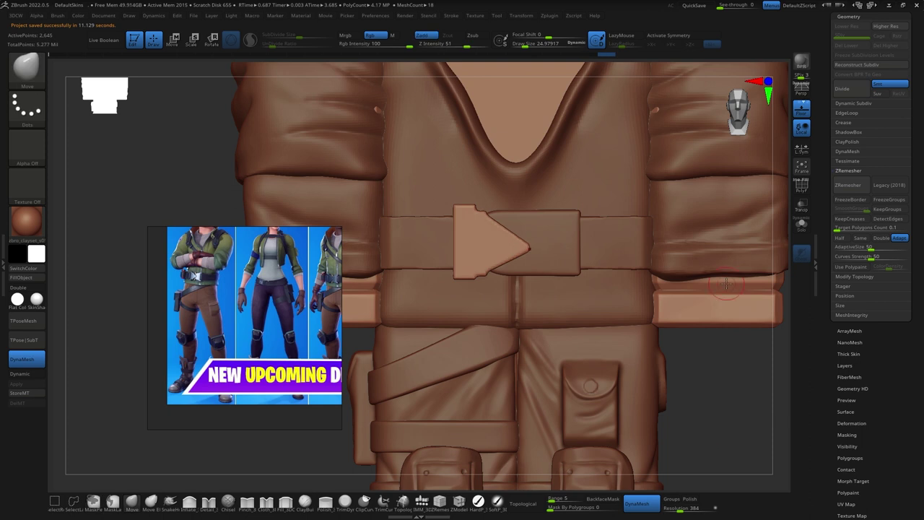
{"action": "key", "text": "shift+f"}
{"action": "left_click_drag", "start_coordinate": [724, 334], "coordinate": [714, 394]}
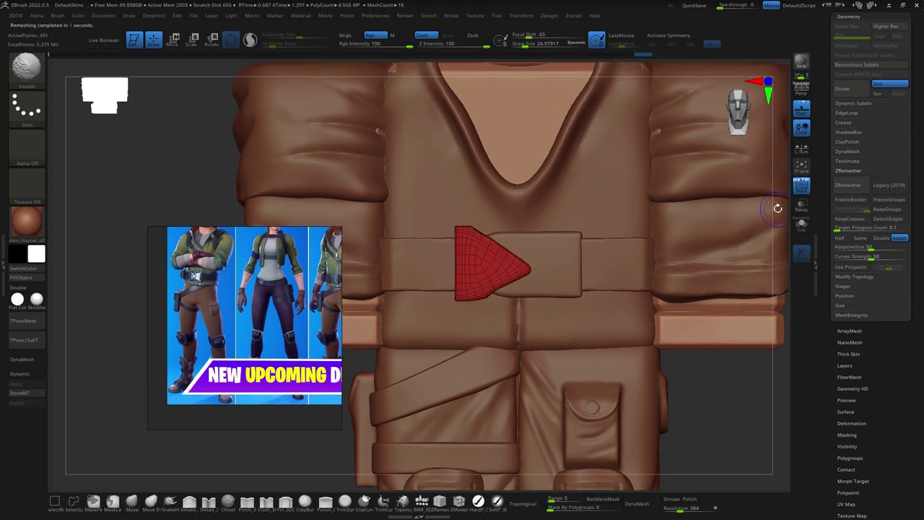
{"action": "key", "text": "f"}
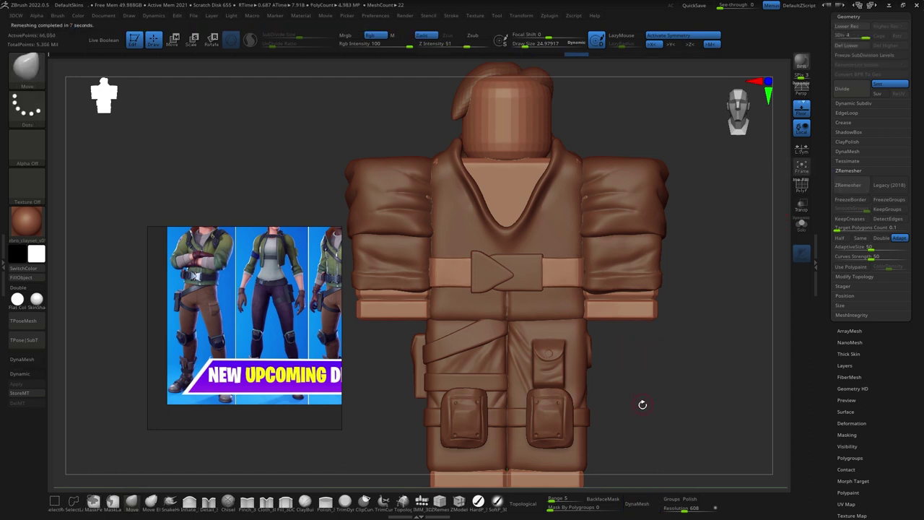
{"action": "left_click_drag", "start_coordinate": [643, 404], "coordinate": [644, 411]}
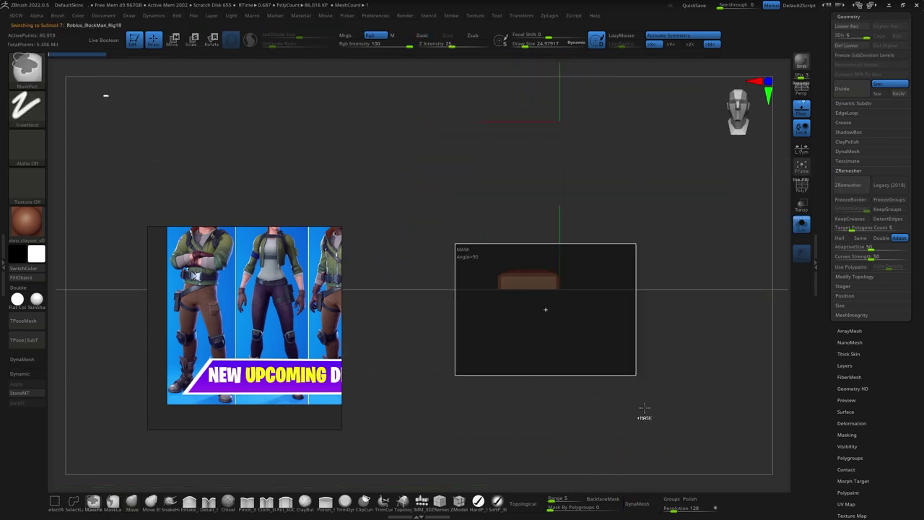
Turn off Solo to show all parts and make the Extract3 lower-body piece active.
{"action": "scroll", "coordinate": [837, 489], "scroll_direction": "up", "scroll_amount": 10}
{"action": "left_click", "coordinate": [801, 224]}
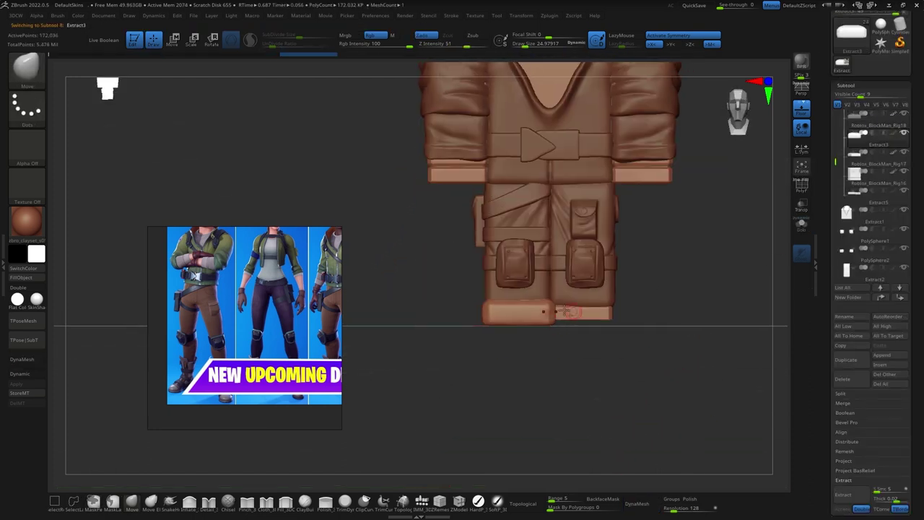
{"action": "left_click", "coordinate": [887, 278]}
{"action": "mouse_move", "coordinate": [650, 376]}
{"action": "left_mouse_down", "text": "shift"}
{"action": "mouse_move", "coordinate": [605, 393]}
{"action": "mouse_move", "coordinate": [556, 267]}
{"action": "mouse_move", "coordinate": [520, 396]}
{"action": "mouse_move", "coordinate": [586, 342]}
{"action": "left_mouse_up", "text": "shift"}
{"action": "mouse_move", "coordinate": [532, 258]}
{"action": "left_mouse_down", "text": "shift"}
{"action": "mouse_move", "coordinate": [538, 299]}
{"action": "mouse_move", "coordinate": [573, 346]}
{"action": "mouse_move", "coordinate": [714, 405]}
{"action": "mouse_move", "coordinate": [657, 401]}
{"action": "left_mouse_up", "text": "shift"}
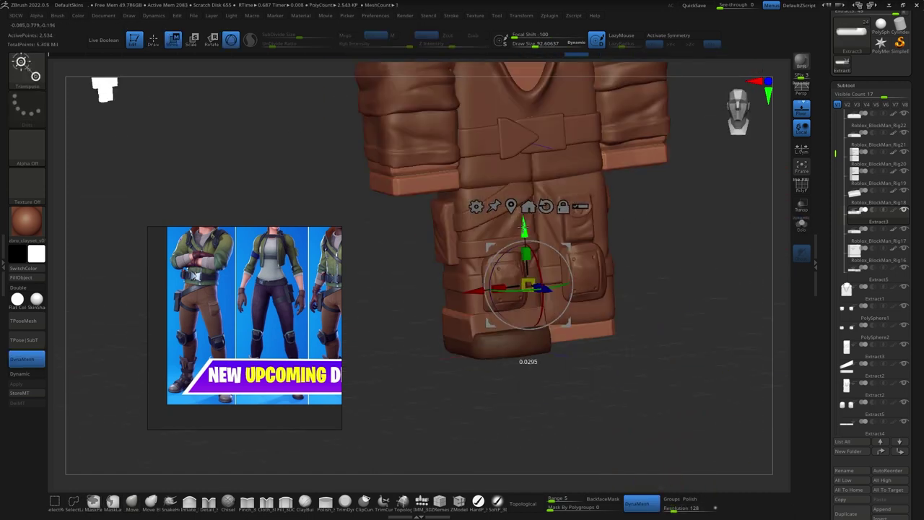
Reposition the cargo pocket with the Transpose Move gizmo, checking side and front views.
{"action": "key", "text": "q"}
{"action": "mouse_move", "coordinate": [665, 412]}
{"action": "left_mouse_down"}
{"action": "mouse_move", "coordinate": [640, 252]}
{"action": "mouse_move", "coordinate": [678, 246]}
{"action": "left_mouse_up"}
{"action": "mouse_move", "coordinate": [694, 423]}
{"action": "left_mouse_down"}
{"action": "mouse_move", "coordinate": [701, 386]}
{"action": "mouse_move", "coordinate": [586, 407]}
{"action": "mouse_move", "coordinate": [560, 369]}
{"action": "mouse_move", "coordinate": [712, 402]}
{"action": "mouse_move", "coordinate": [629, 424]}
{"action": "mouse_move", "coordinate": [569, 375]}
{"action": "mouse_move", "coordinate": [443, 377]}
{"action": "mouse_move", "coordinate": [453, 306]}
{"action": "mouse_move", "coordinate": [537, 377]}
{"action": "mouse_move", "coordinate": [587, 226]}
{"action": "mouse_move", "coordinate": [412, 289]}
{"action": "mouse_move", "coordinate": [540, 206]}
{"action": "left_mouse_up"}
{"action": "key", "text": "w"}
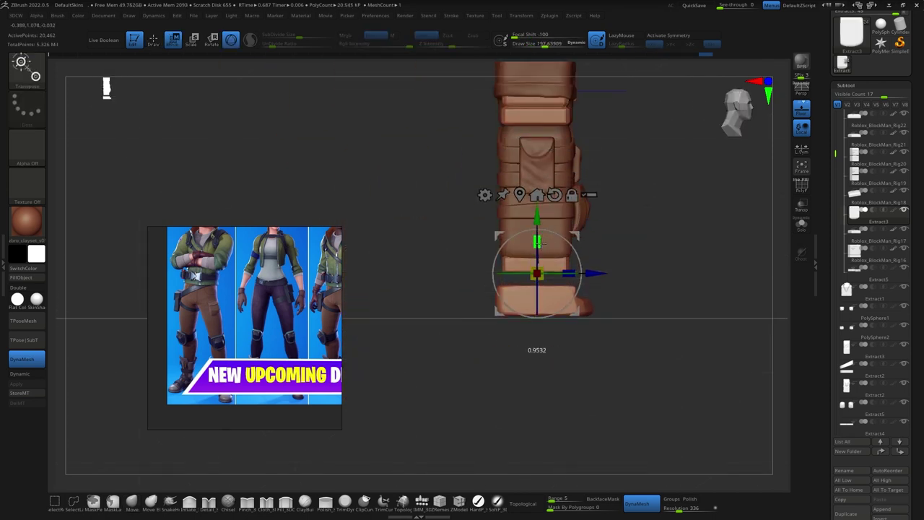
{"action": "key", "text": "q"}
{"action": "left_click_drag", "start_coordinate": [540, 244], "coordinate": [637, 239], "text": "shift"}
{"action": "mouse_move", "coordinate": [536, 303]}
{"action": "left_mouse_down"}
{"action": "mouse_move", "coordinate": [385, 376]}
{"action": "mouse_move", "coordinate": [434, 388]}
{"action": "left_mouse_up"}
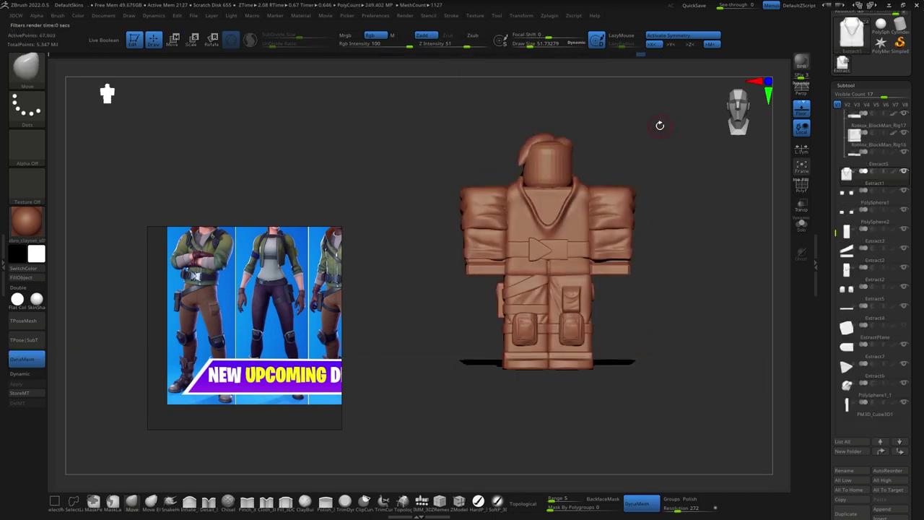
Subdivide the remeshed hair twice with Ctrl+D for a smoother surface.
{"action": "left_click_drag", "start_coordinate": [659, 126], "coordinate": [624, 155], "text": "shift"}
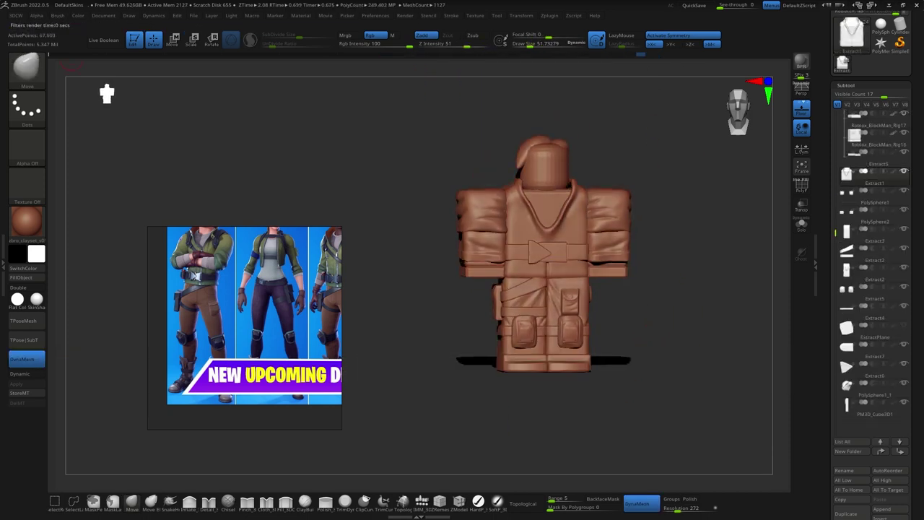
{"action": "scroll", "coordinate": [866, 106], "scroll_direction": "down", "scroll_amount": 5}
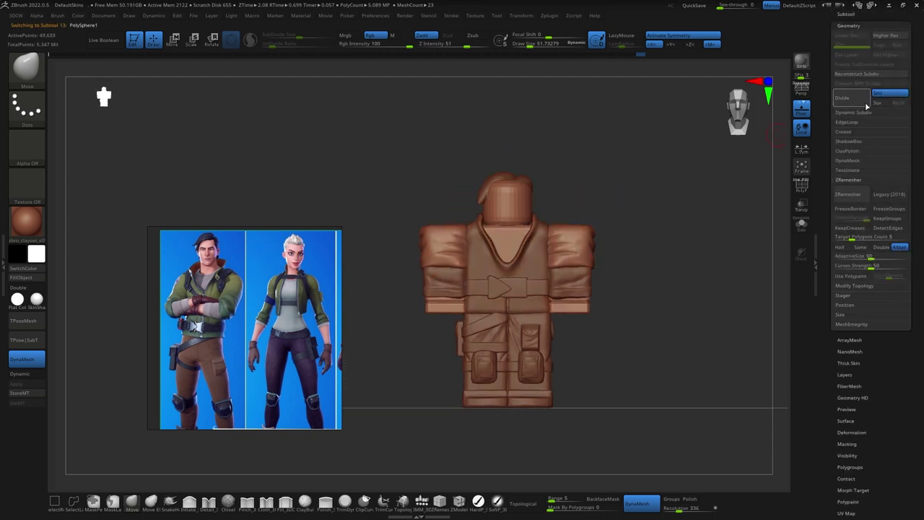
{"action": "left_click_drag", "start_coordinate": [602, 291], "coordinate": [635, 137], "text": "alt"}
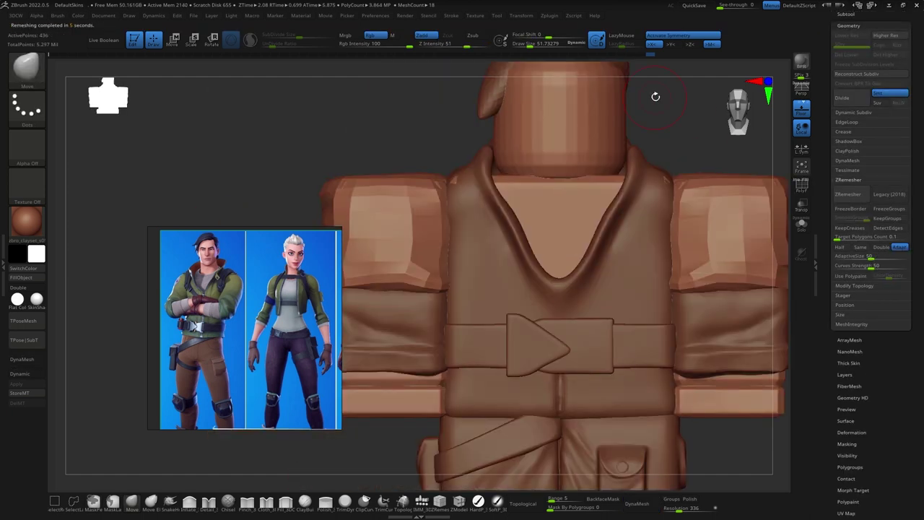
{"action": "key", "text": "ctrl+d"}
{"action": "key", "text": "ctrl+d"}
{"action": "key", "text": "ctrl+d"}
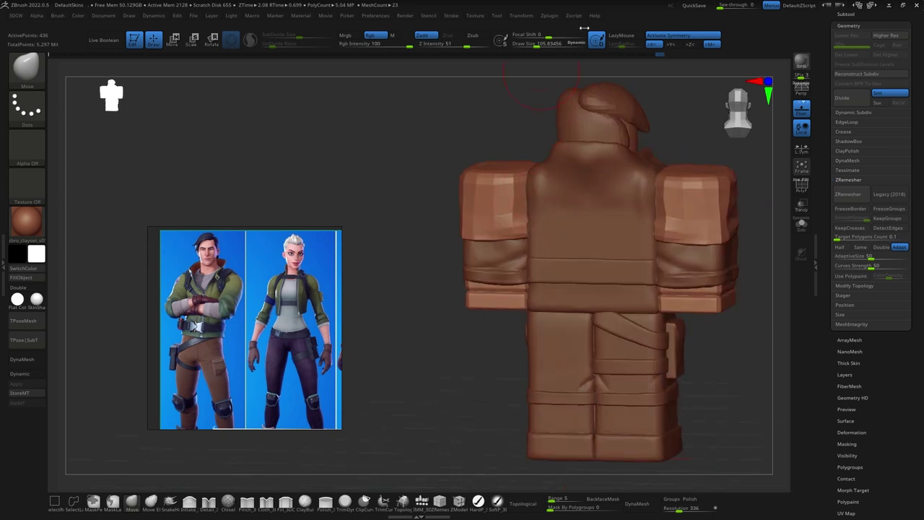
{"action": "mouse_move", "coordinate": [636, 136]}
{"action": "left_mouse_down"}
{"action": "mouse_move", "coordinate": [684, 129]}
{"action": "mouse_move", "coordinate": [478, 95]}
{"action": "left_mouse_up"}
{"action": "key", "text": "ctrl+d"}
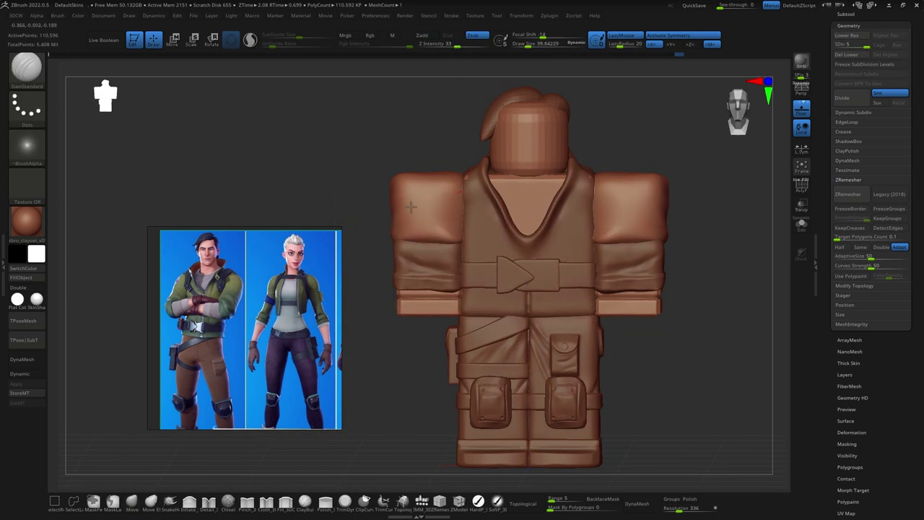
{"action": "left_click_drag", "start_coordinate": [449, 298], "coordinate": [487, 180]}
Reshape the hair with the Standard and Move brushes at a lower subdivision level.
{"action": "key", "text": "b"}
{"action": "key", "text": "s"}
{"action": "key", "text": "t"}
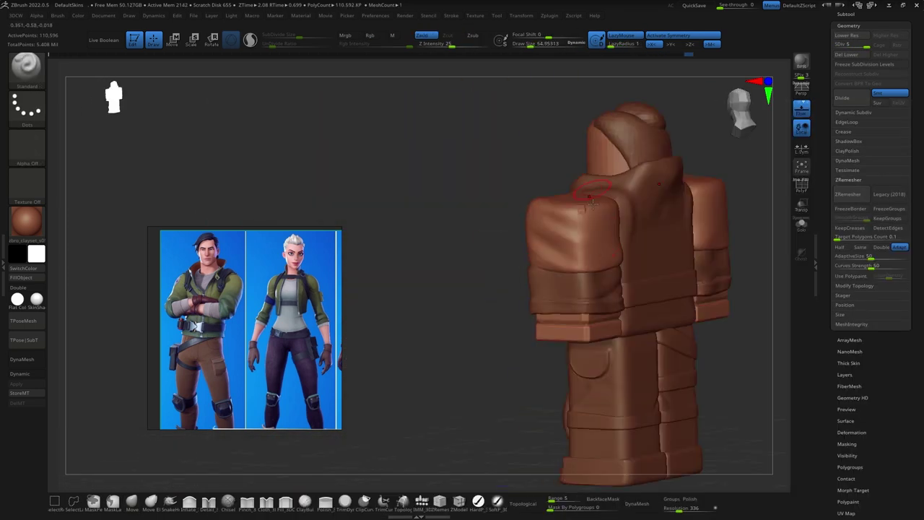
{"action": "key", "text": "b"}
{"action": "key", "text": "m"}
{"action": "key", "text": "v"}
{"action": "left_click_drag", "start_coordinate": [527, 188], "coordinate": [847, 161]}
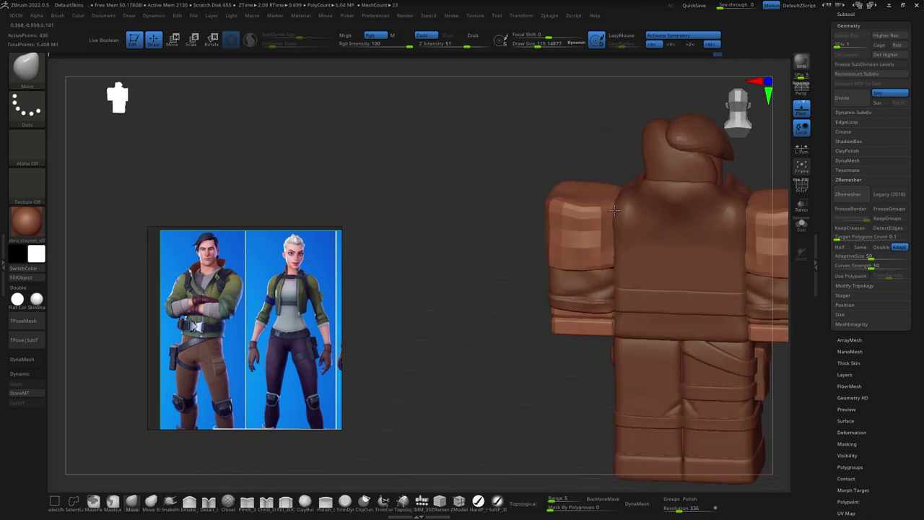
{"action": "left_click", "coordinate": [836, 45]}
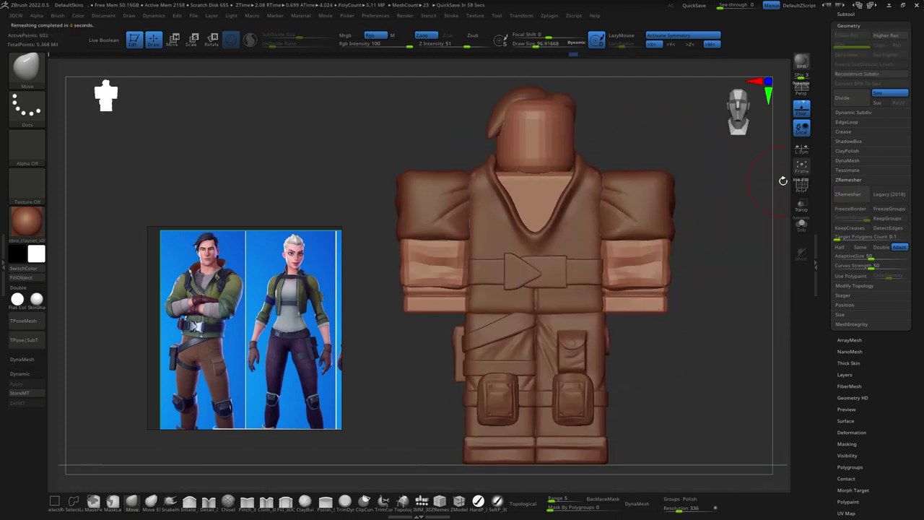
{"action": "key", "text": "ctrl+z"}
Flatten and carve the hair strands with the TrimDynamic and DamStandard brushes.
{"action": "key", "text": "b"}
{"action": "key", "text": "t"}
{"action": "key", "text": "d"}
{"action": "scroll", "coordinate": [667, 337], "scroll_direction": "up", "scroll_amount": 2}
{"action": "scroll", "coordinate": [607, 254], "scroll_direction": "up", "scroll_amount": 2}
{"action": "key", "text": "b"}
{"action": "key", "text": "d"}
{"action": "key", "text": "s"}
{"action": "mouse_move", "coordinate": [617, 250]}
{"action": "right_mouse_down"}
{"action": "mouse_move", "coordinate": [624, 390]}
{"action": "mouse_move", "coordinate": [598, 248]}
{"action": "mouse_move", "coordinate": [681, 215]}
{"action": "mouse_move", "coordinate": [626, 252]}
{"action": "mouse_move", "coordinate": [660, 258]}
{"action": "mouse_move", "coordinate": [708, 184]}
{"action": "mouse_move", "coordinate": [625, 130]}
{"action": "right_mouse_up"}
Refine the hair with Move and DamStandard, adjusting their brush settings.
{"action": "key", "text": "f"}
{"action": "key", "text": "b"}
{"action": "key", "text": "m"}
{"action": "key", "text": "v"}
{"action": "right_click", "coordinate": [681, 215]}
{"action": "key", "text": "b"}
{"action": "key", "text": "d"}
{"action": "key", "text": "s"}
{"action": "right_click", "coordinate": [660, 258]}
{"action": "left_click", "coordinate": [625, 130], "text": "alt"}
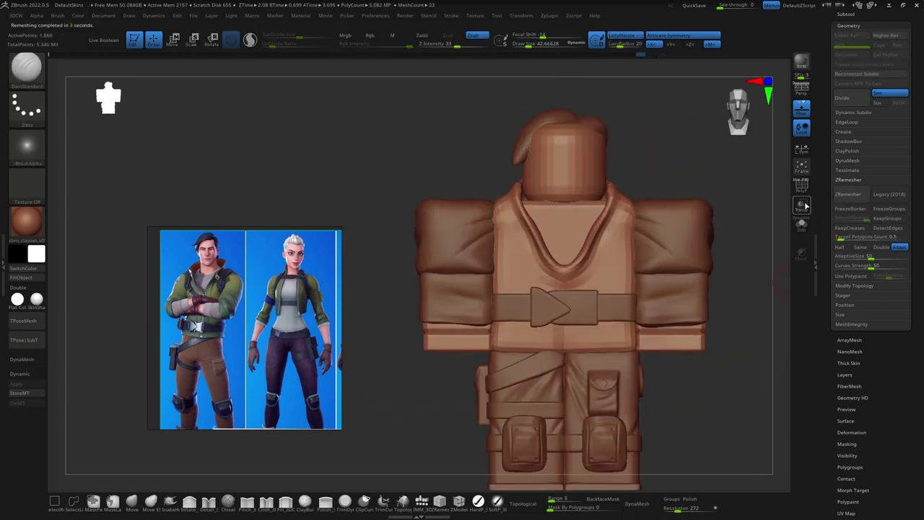
Push the hair and clothing shapes with the Move brush, checking side and front views.
{"action": "key", "text": "b"}
{"action": "key", "text": "m"}
{"action": "key", "text": "v"}
{"action": "right_click_drag", "start_coordinate": [805, 207], "coordinate": [752, 217], "text": "alt"}
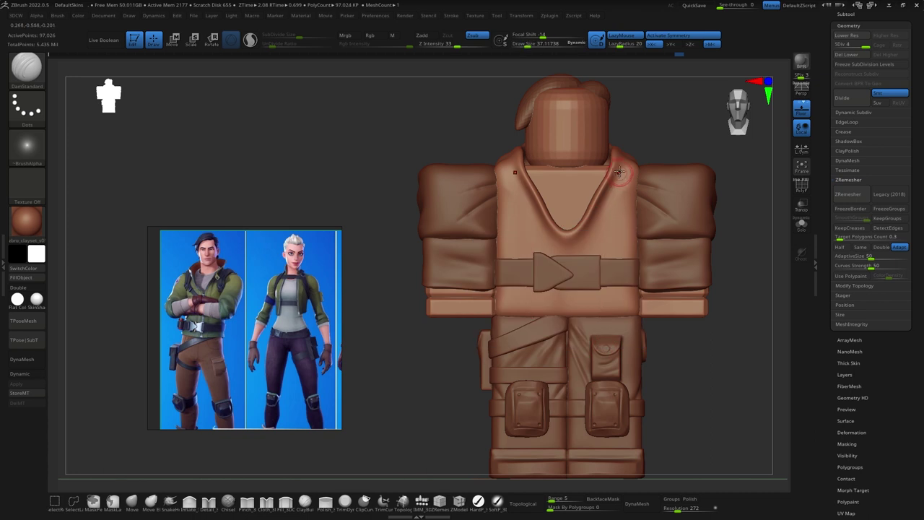
{"action": "mouse_move", "coordinate": [607, 377]}
{"action": "right_mouse_down"}
{"action": "mouse_move", "coordinate": [486, 94]}
{"action": "mouse_move", "coordinate": [681, 113]}
{"action": "mouse_move", "coordinate": [551, 137]}
{"action": "mouse_move", "coordinate": [656, 187]}
{"action": "right_mouse_up"}
{"action": "key", "text": "b"}
{"action": "key", "text": "m"}
{"action": "key", "text": "v"}
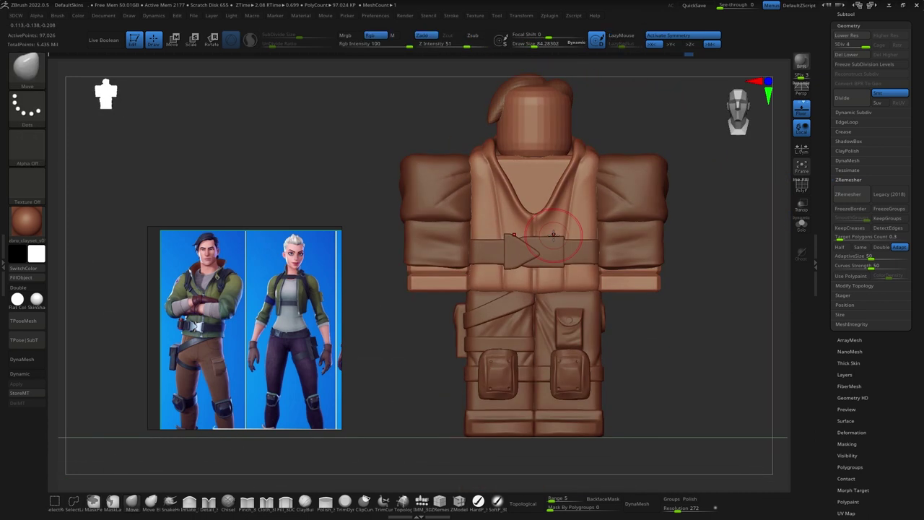
{"action": "right_click_drag", "start_coordinate": [628, 137], "coordinate": [619, 120], "text": "ctrl"}
{"action": "mouse_move", "coordinate": [663, 200]}
{"action": "right_mouse_down"}
{"action": "mouse_move", "coordinate": [654, 239]}
{"action": "mouse_move", "coordinate": [630, 194]}
{"action": "mouse_move", "coordinate": [659, 217]}
{"action": "right_mouse_up"}
Compare SDiv levels, then select the Extract2 leg piece and orbit to the back strap.
{"action": "key", "text": "d"}
{"action": "key", "text": "d"}
{"action": "key", "text": "d"}
{"action": "right_click_drag", "start_coordinate": [682, 188], "coordinate": [697, 156], "text": "alt"}
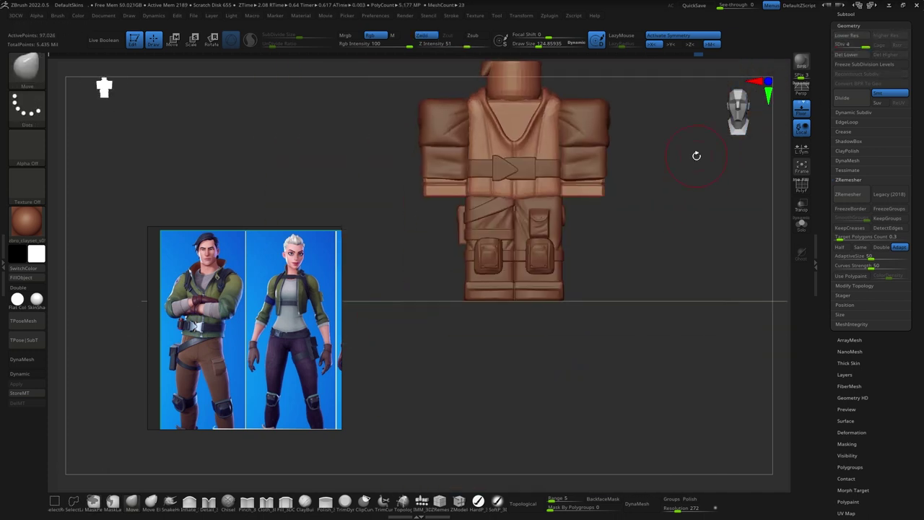
{"action": "mouse_move", "coordinate": [696, 155]}
{"action": "right_mouse_down"}
{"action": "mouse_move", "coordinate": [628, 176]}
{"action": "mouse_move", "coordinate": [617, 190]}
{"action": "right_mouse_up"}
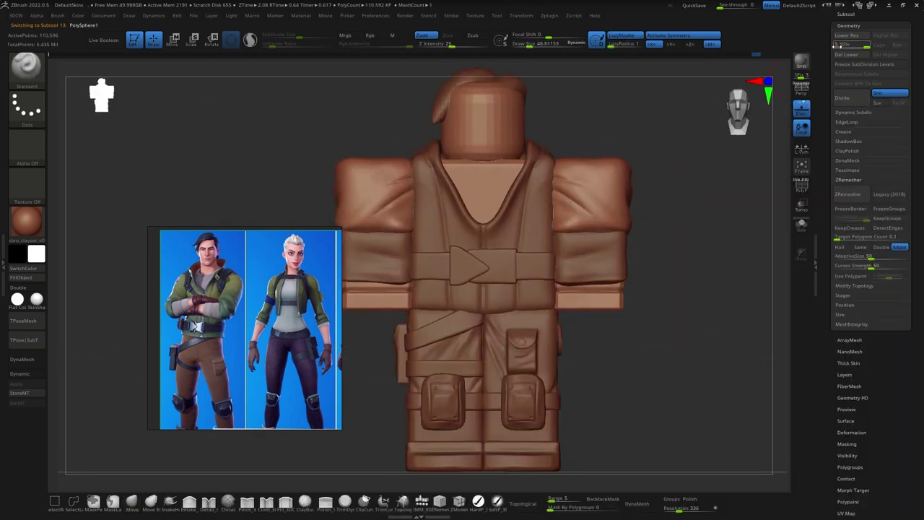
{"action": "left_click_drag", "start_coordinate": [842, 45], "coordinate": [835, 45]}
{"action": "left_click_drag", "start_coordinate": [664, 124], "coordinate": [787, 115]}
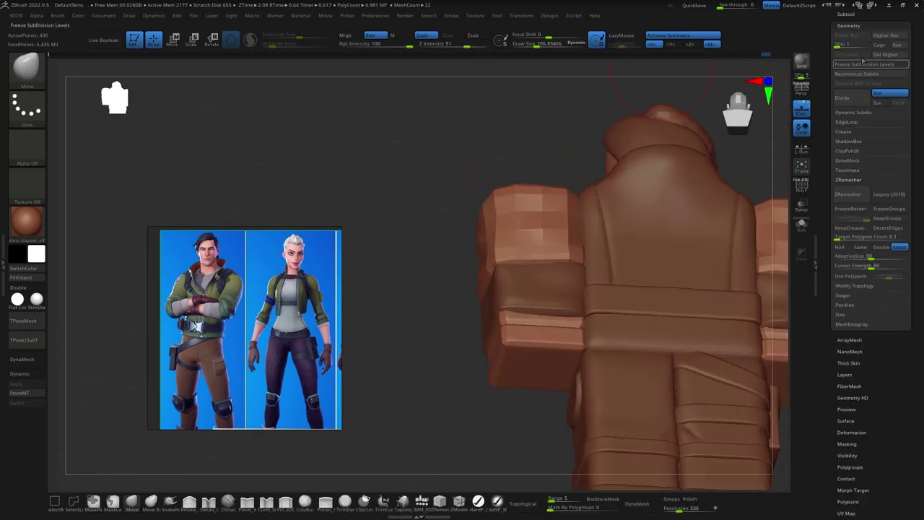
{"action": "left_click", "coordinate": [863, 64]}
{"action": "mouse_move", "coordinate": [654, 421]}
{"action": "left_mouse_down"}
{"action": "mouse_move", "coordinate": [708, 398]}
{"action": "mouse_move", "coordinate": [670, 290]}
{"action": "left_mouse_up"}
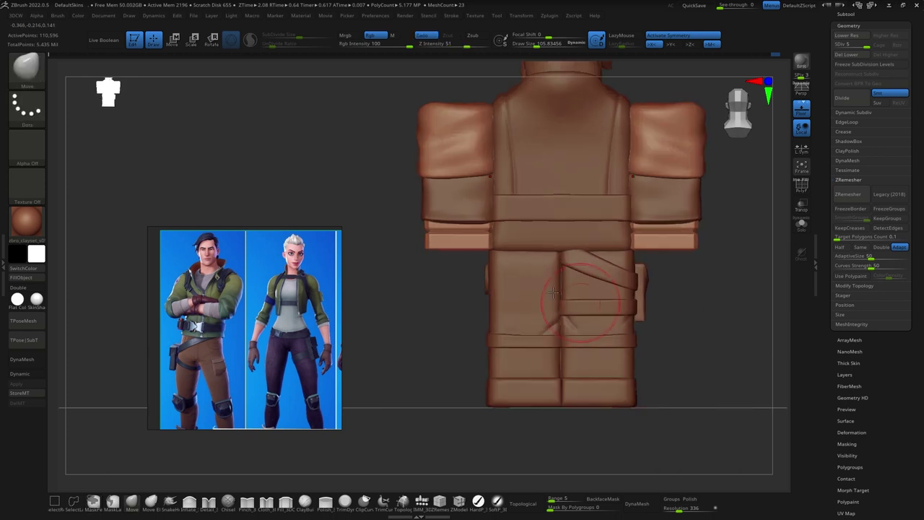
{"action": "left_click", "coordinate": [502, 255], "text": "alt"}
{"action": "mouse_move", "coordinate": [528, 304]}
{"action": "left_mouse_down"}
{"action": "mouse_move", "coordinate": [701, 382]}
{"action": "mouse_move", "coordinate": [635, 347]}
{"action": "mouse_move", "coordinate": [644, 410]}
{"action": "left_mouse_up"}
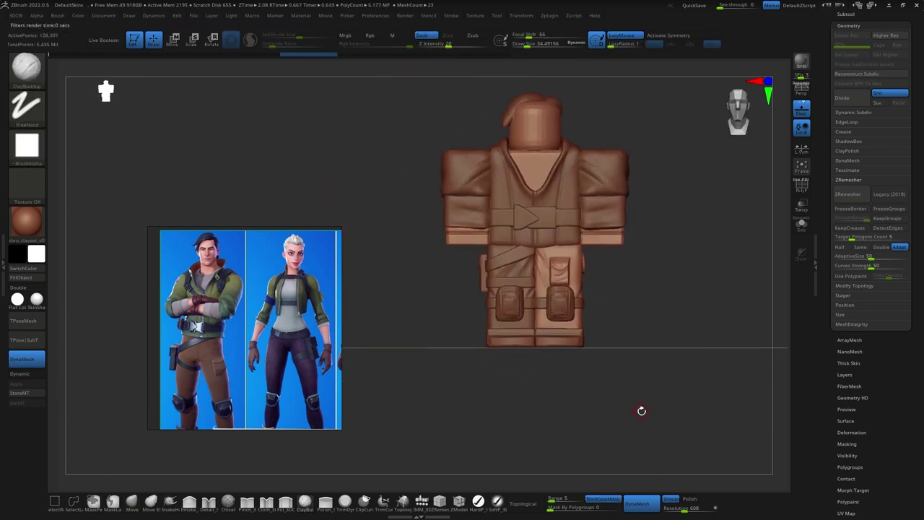